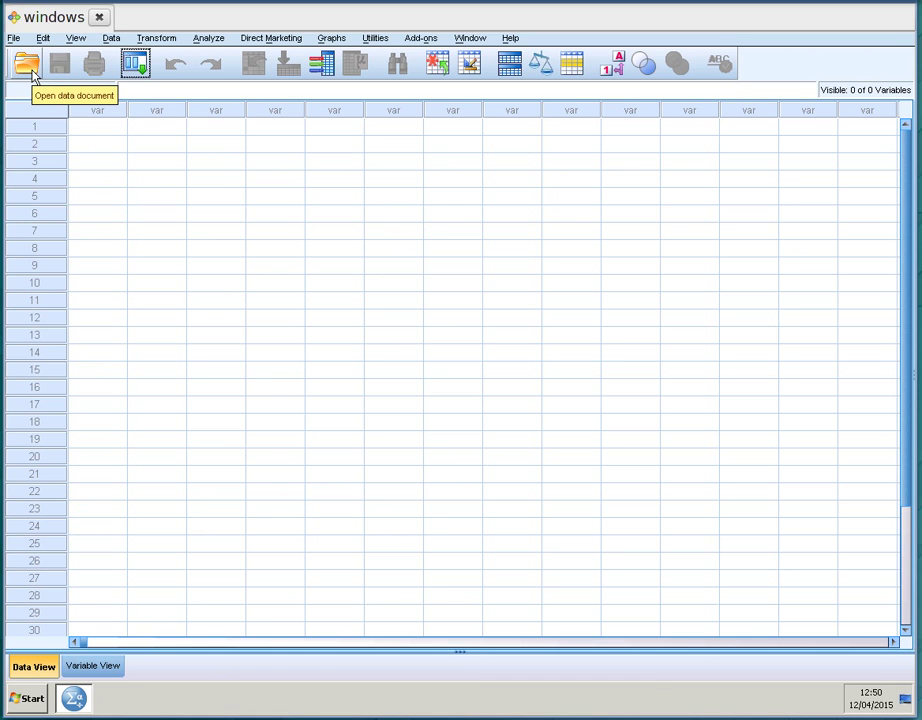
Open data.xlsx from the data folder, with Files of type set to Excel
click(27, 64)
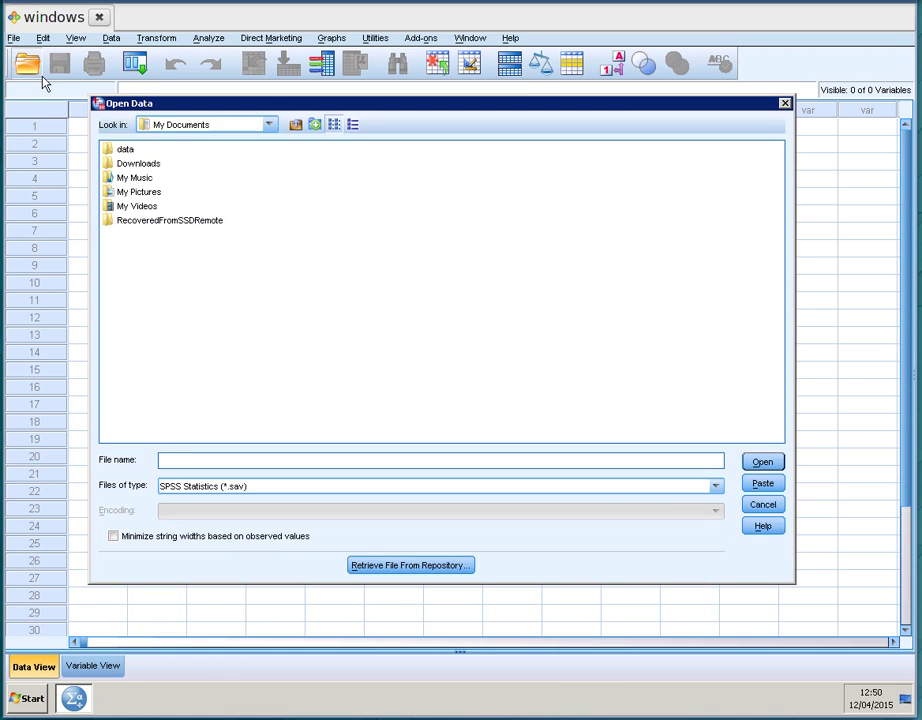
click(125, 151)
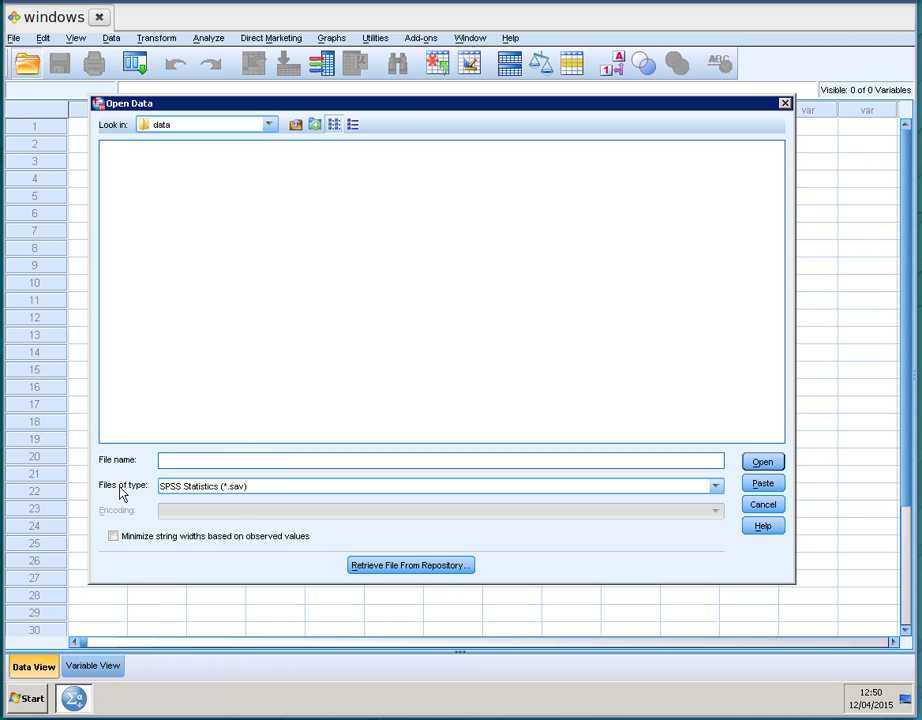
click(201, 489)
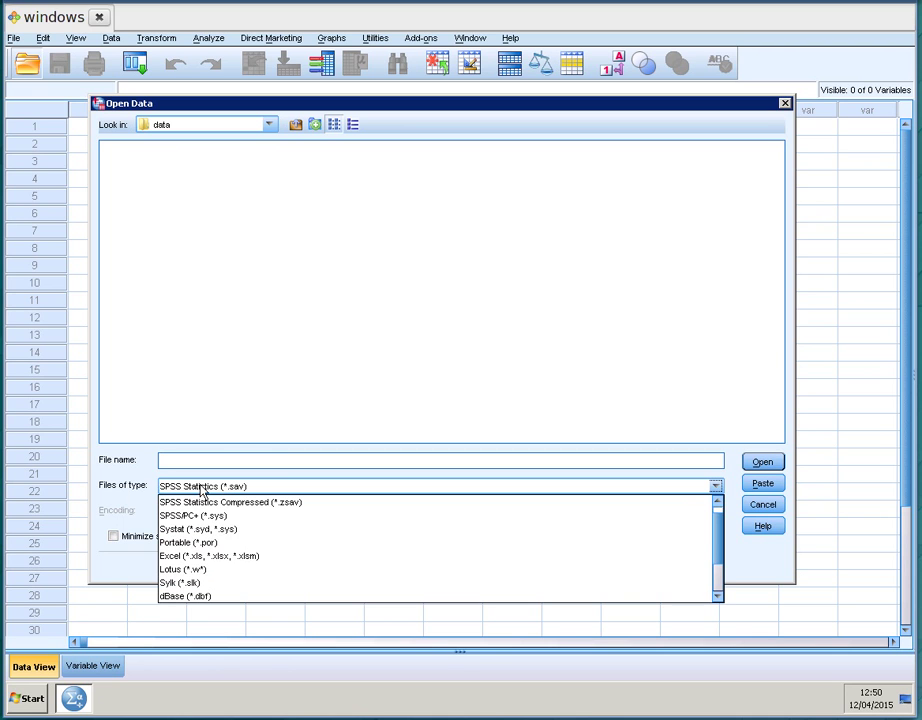
click(207, 566)
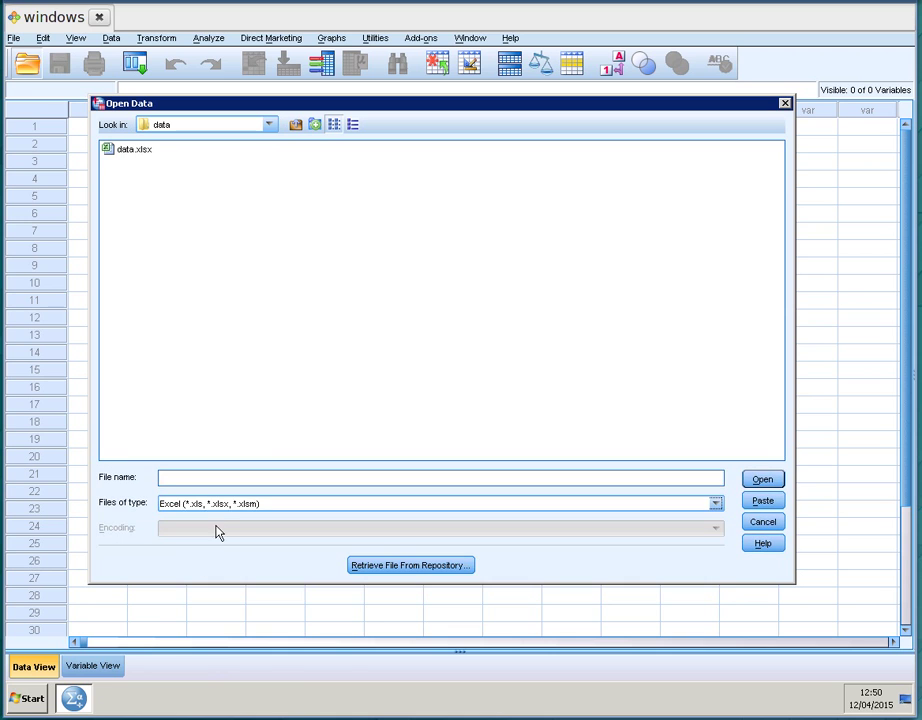
click(126, 157)
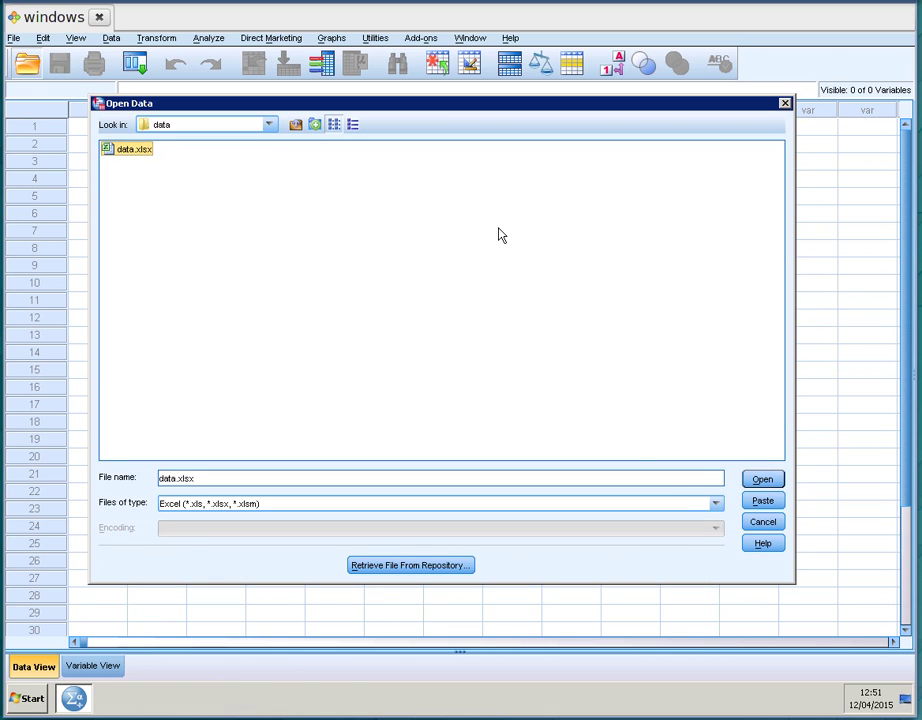
click(763, 482)
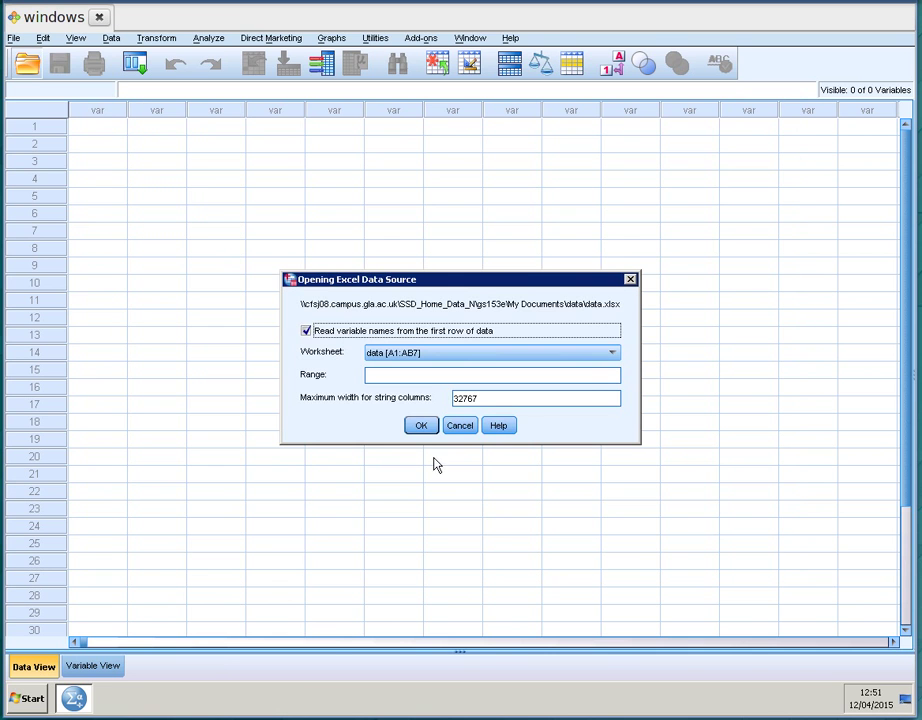
Accept the Excel import, then scroll through the 28 columns from participant to score1 and back
click(424, 427)
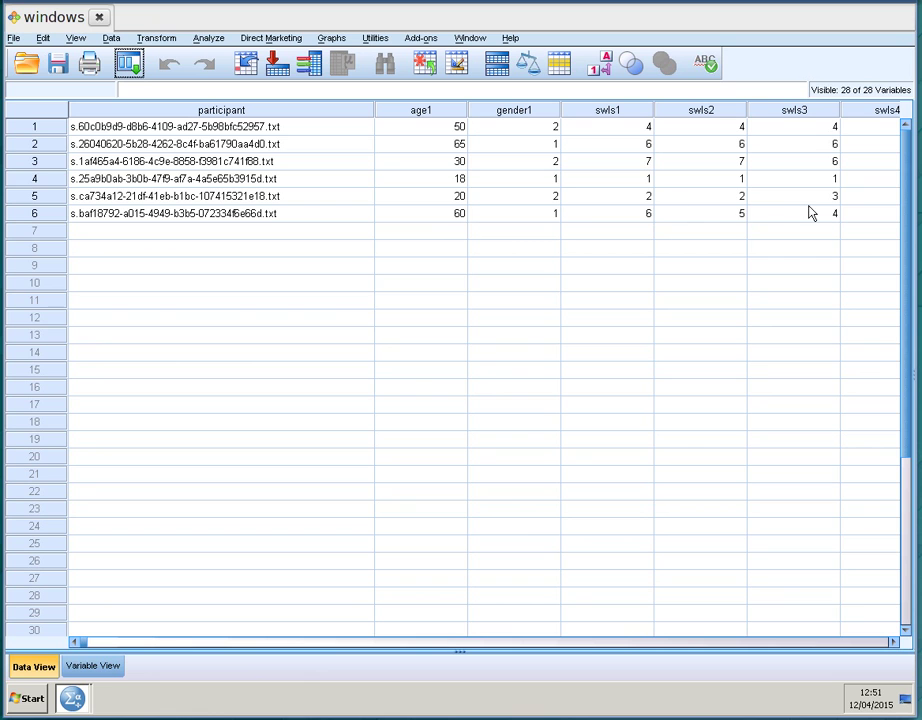
click(111, 645)
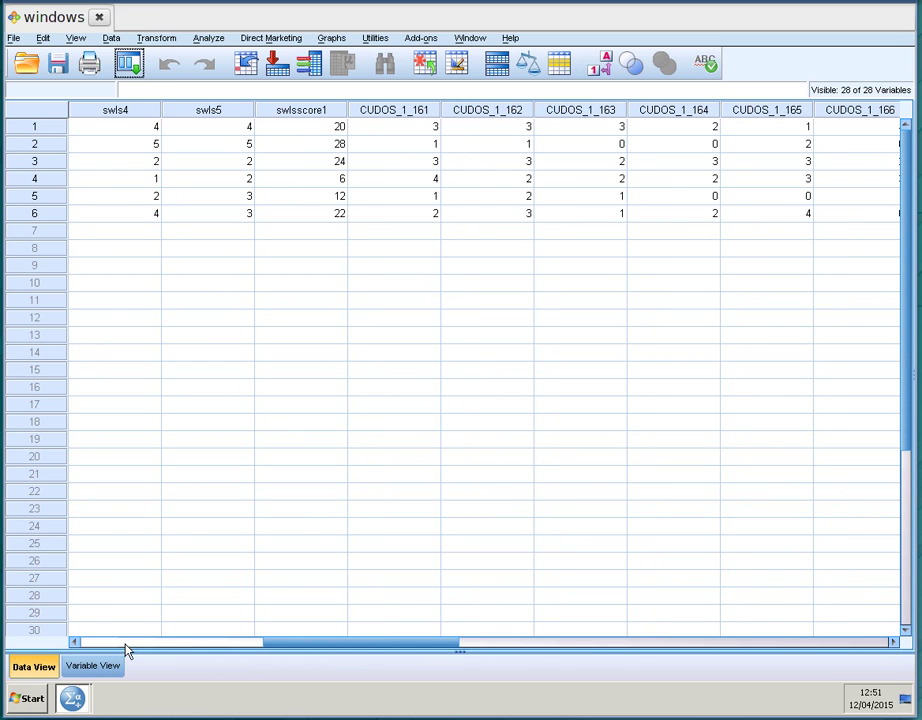
click(323, 110)
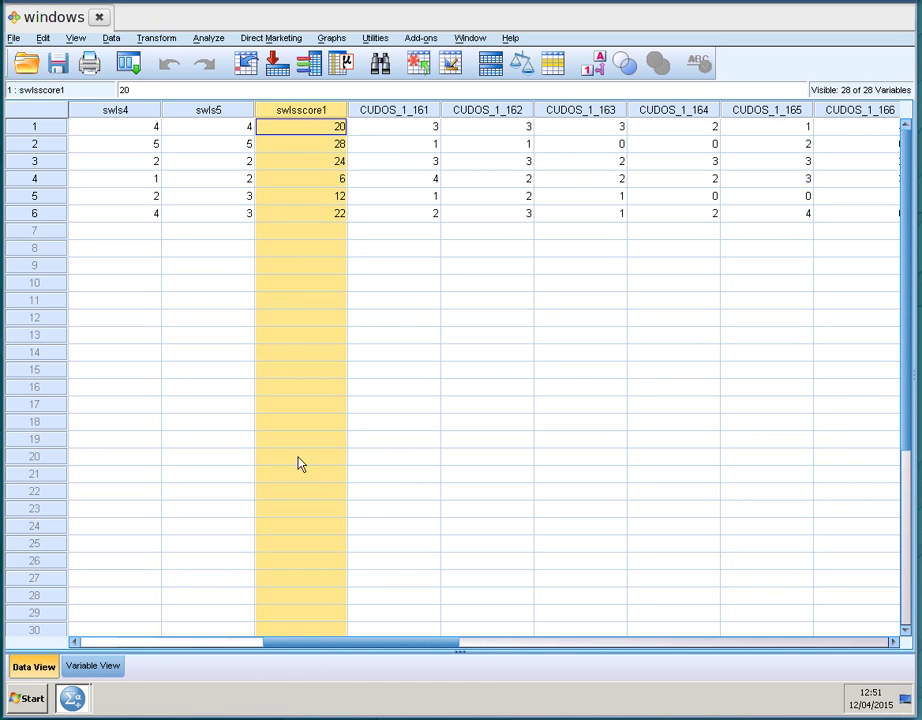
click(490, 644)
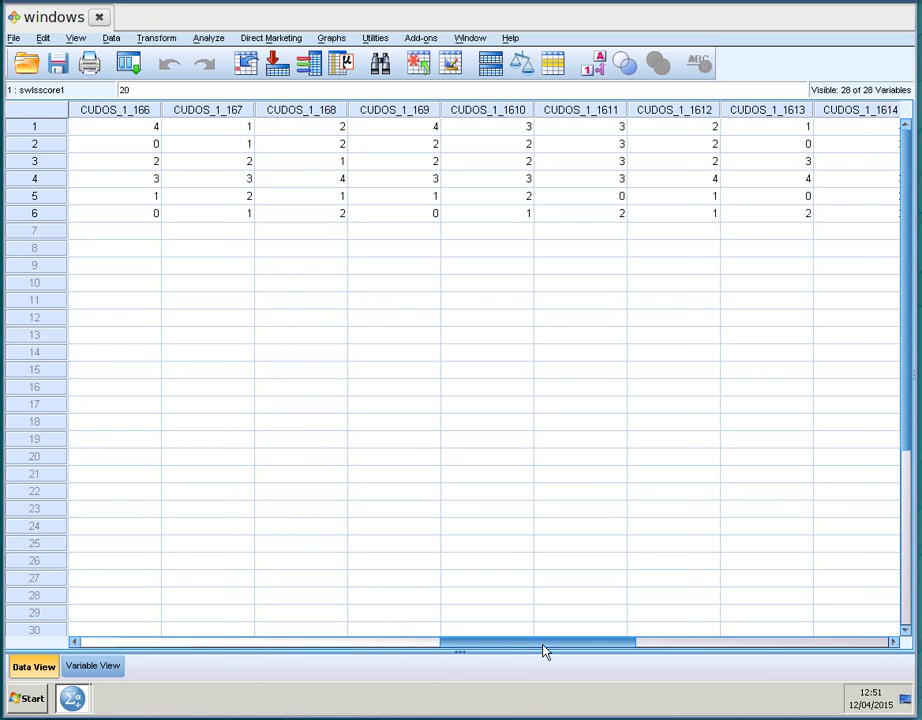
click(665, 643)
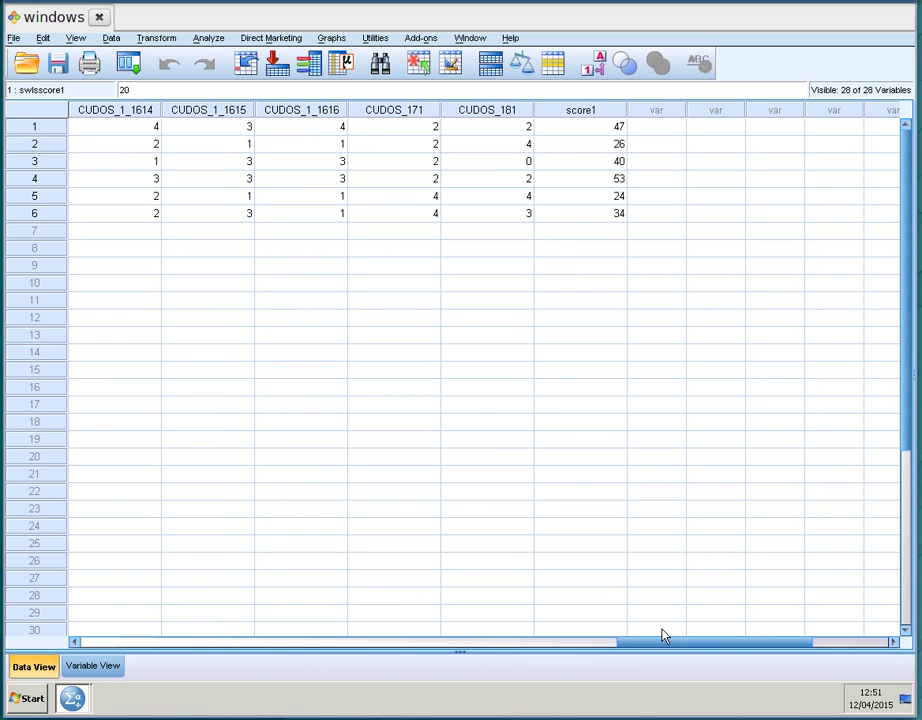
click(576, 112)
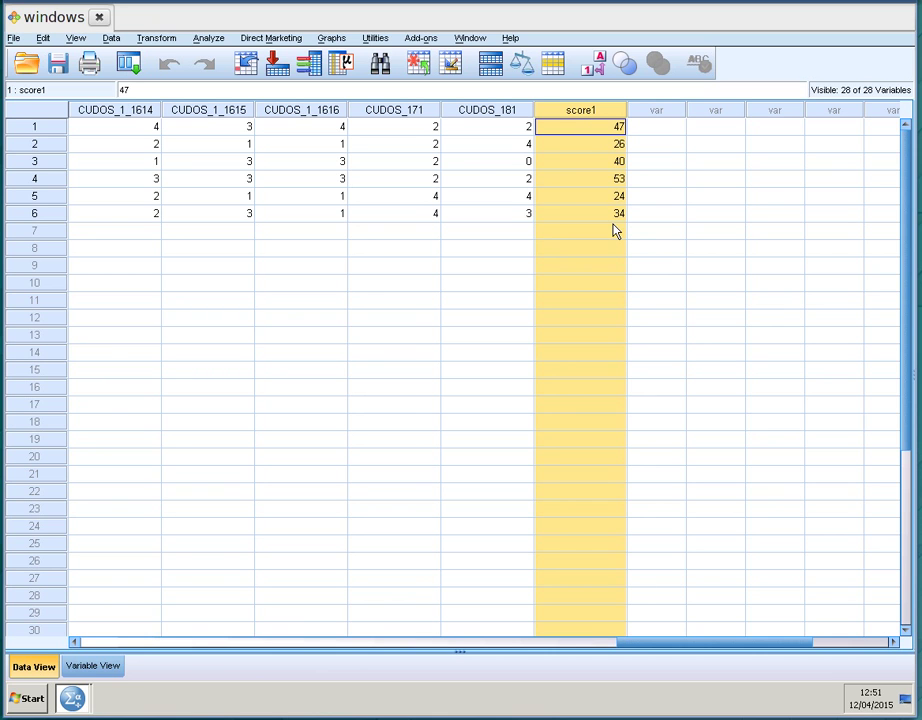
click(358, 643)
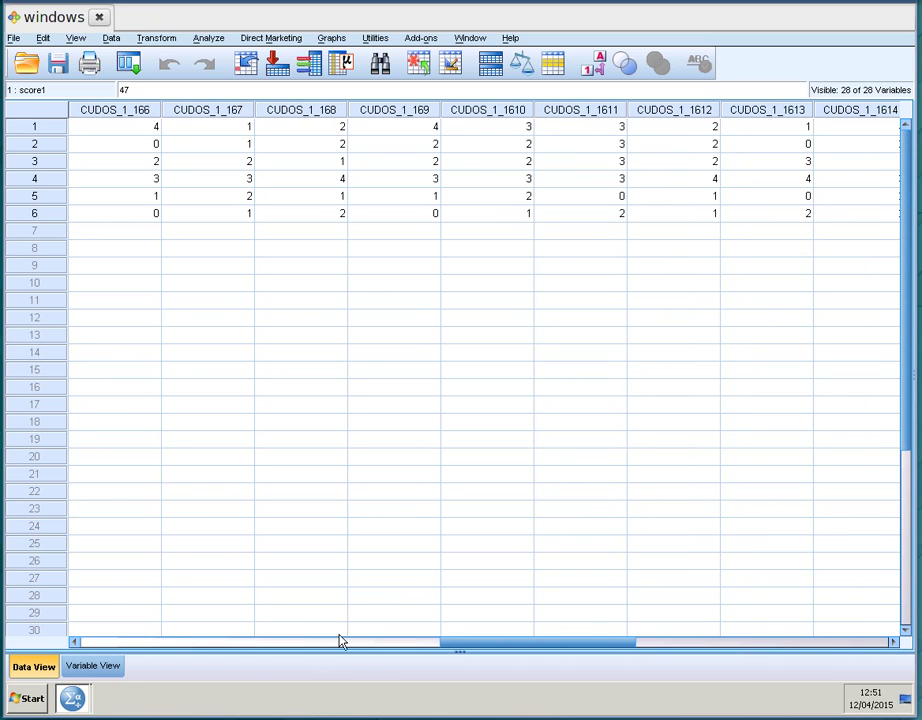
click(286, 648)
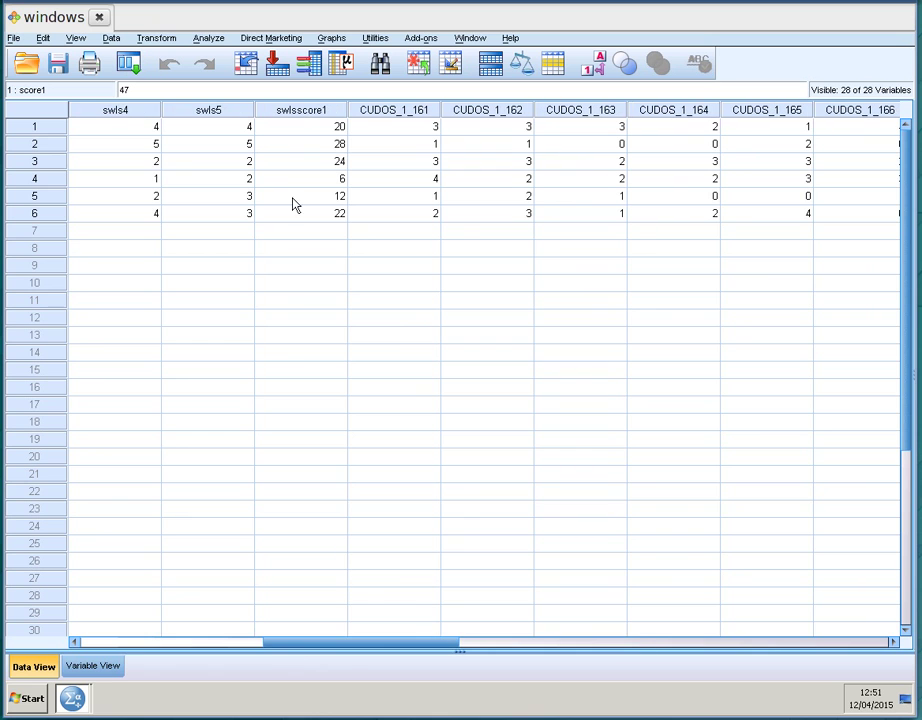
click(193, 648)
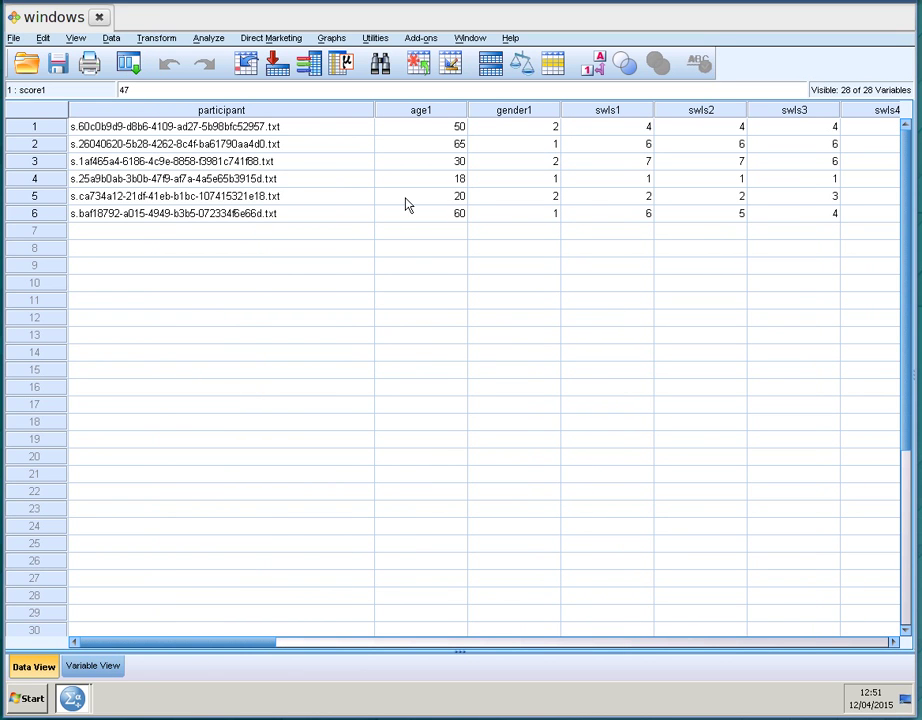
Delete the participant column and the five swls item columns, swls1 through swls5
click(281, 117)
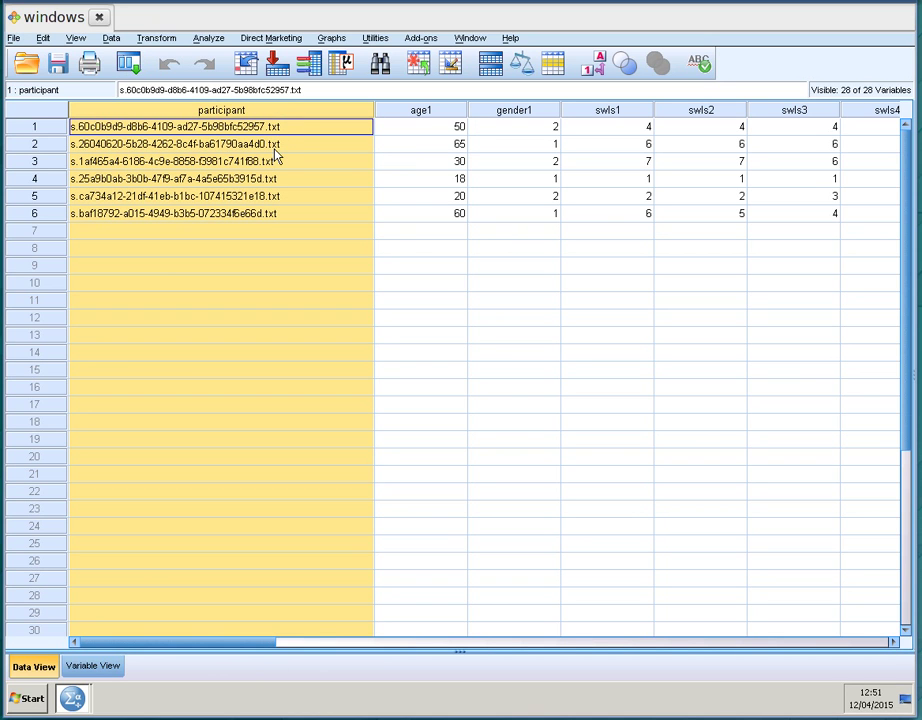
key(Delete)
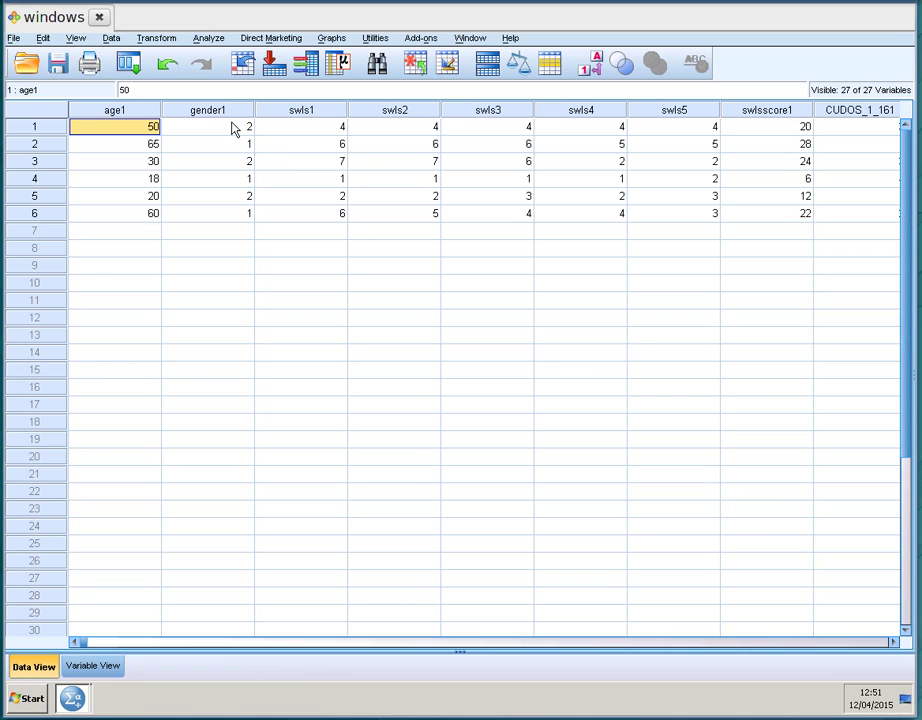
click(317, 117)
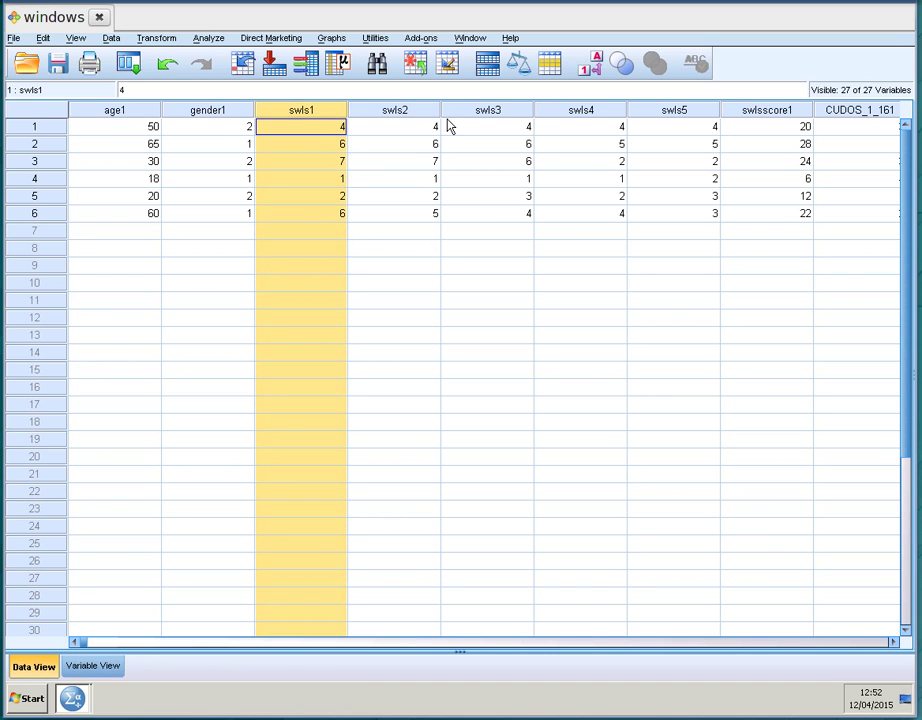
shift+click(407, 117)
shift+click(512, 113)
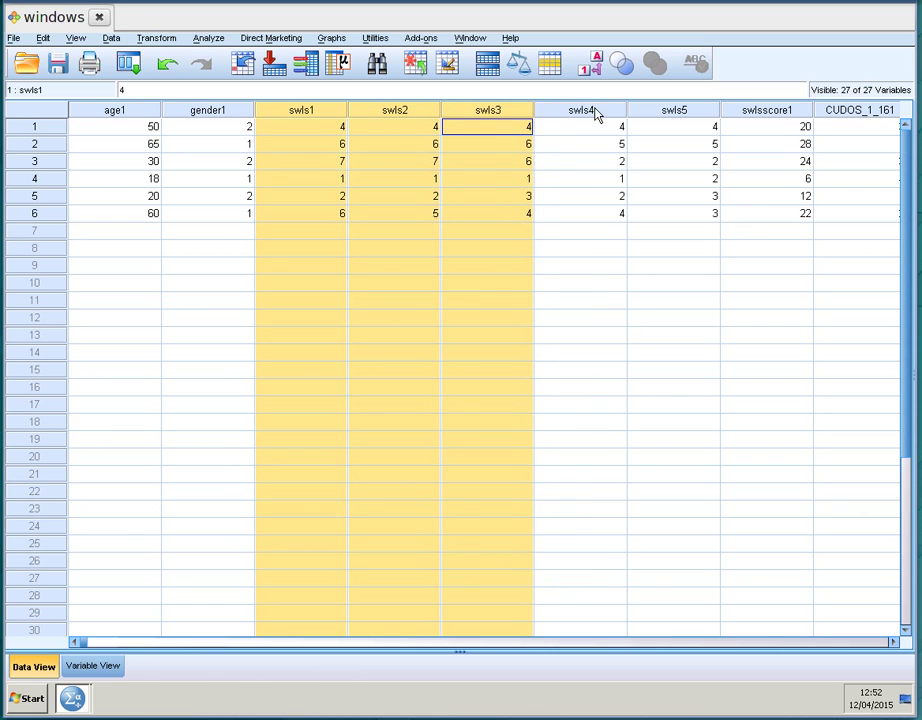
shift+click(597, 117)
shift+click(662, 118)
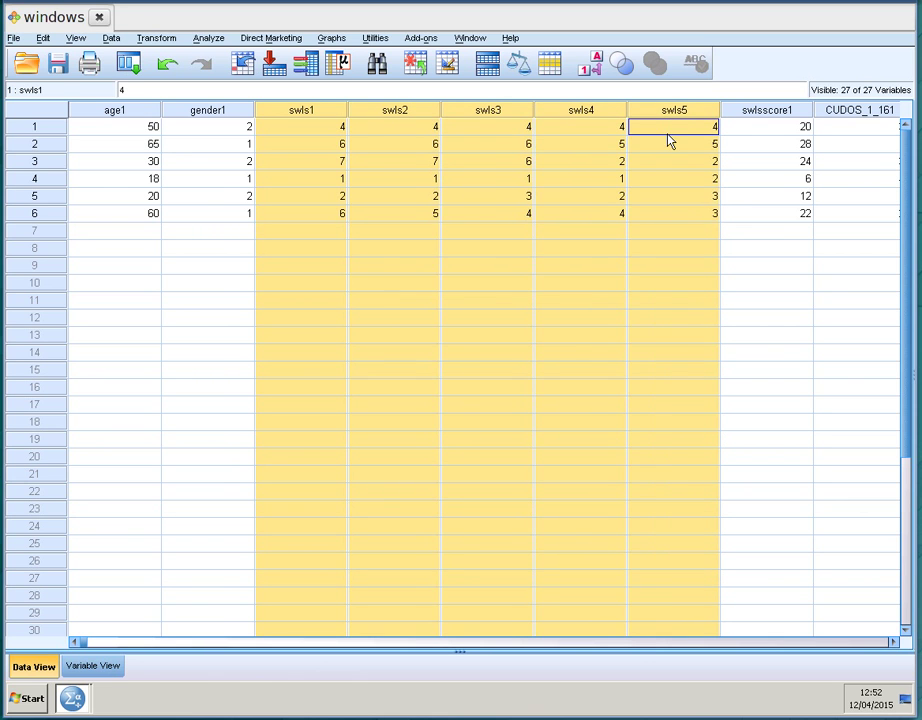
key(Delete)
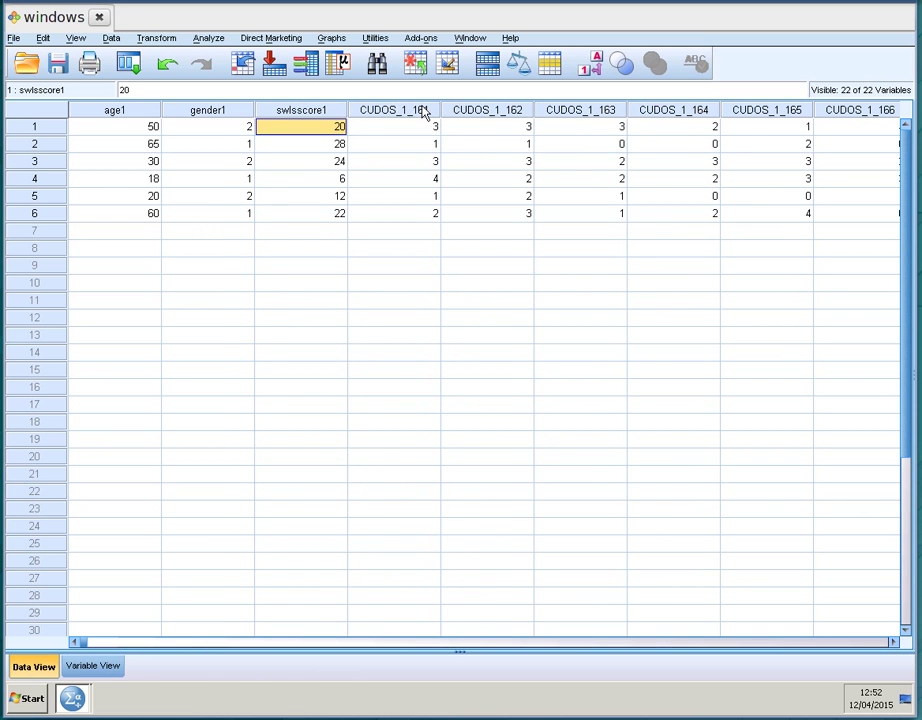
Delete columns CUDOS_1_161 through CUDOS_1_166
click(425, 113)
shift+click(511, 113)
shift+click(575, 113)
shift+click(679, 113)
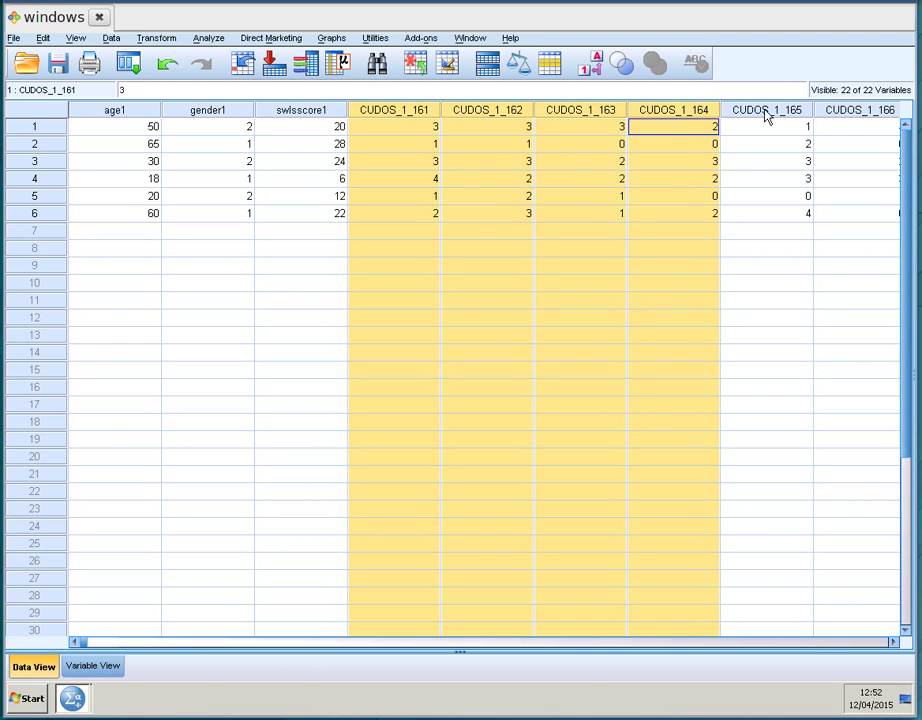
shift+click(767, 113)
shift+click(833, 113)
key(Delete)
Delete columns CUDOS_1_167 through CUDOS_1_1612
click(428, 112)
shift+click(489, 113)
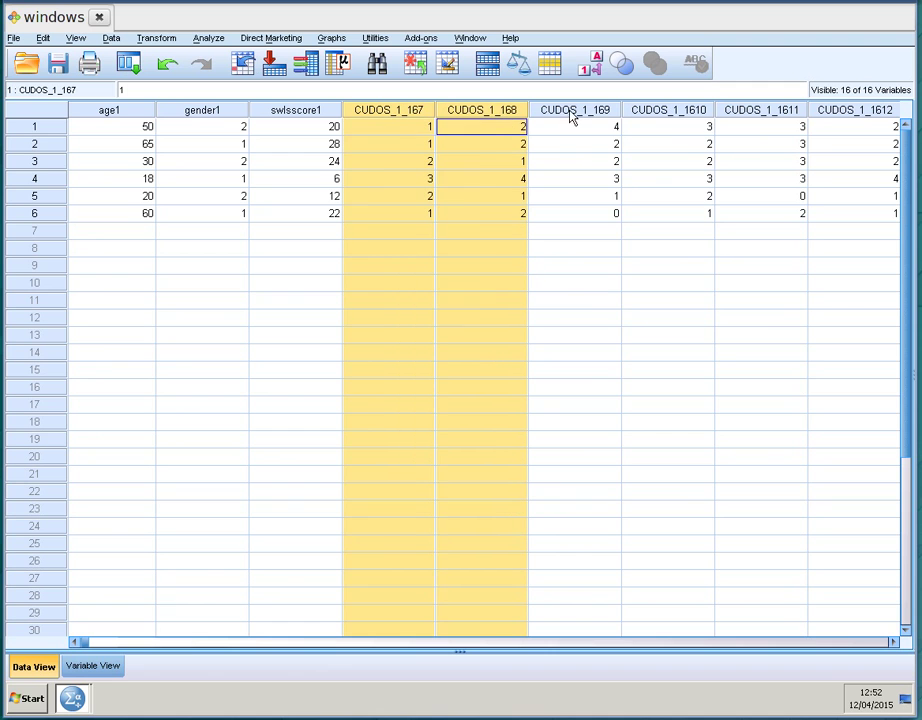
shift+click(574, 113)
shift+click(661, 113)
shift+click(770, 113)
shift+click(846, 113)
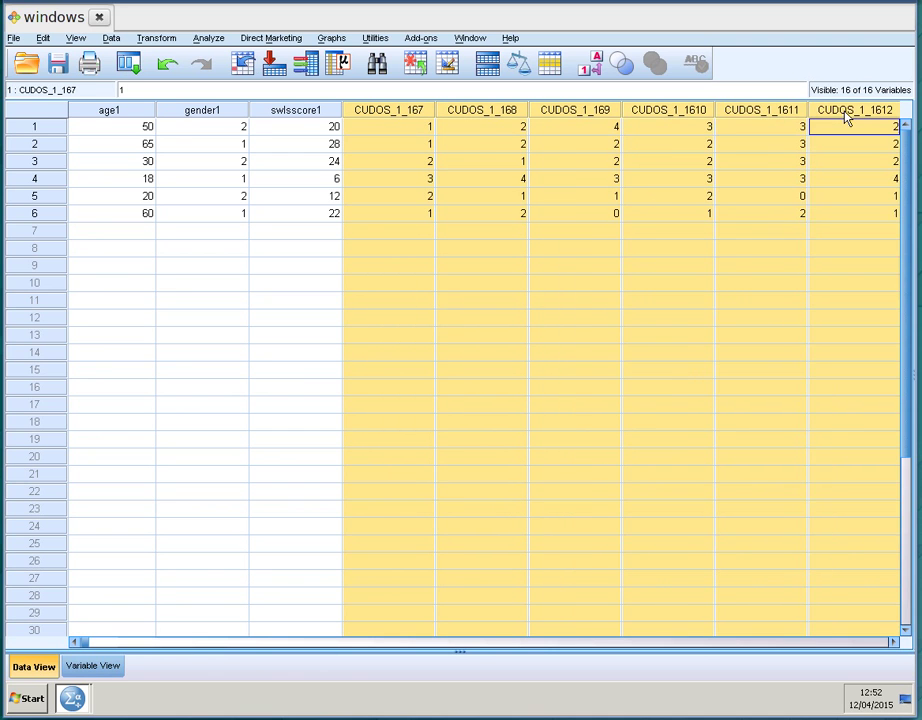
key(Delete)
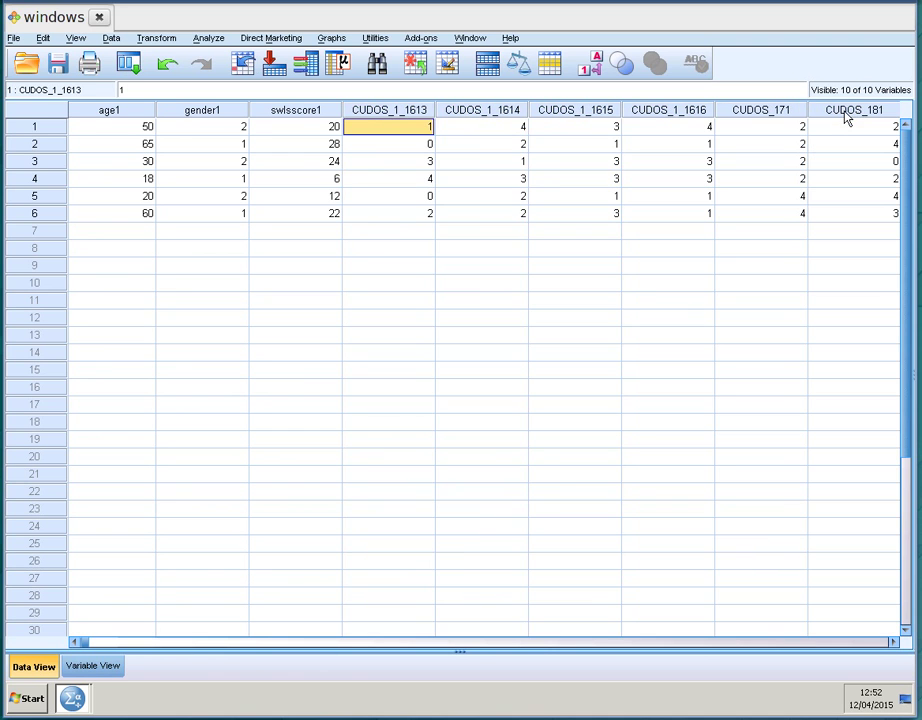
Delete the remaining CUDOS columns, CUDOS_1_1613 through CUDOS_181
click(425, 112)
shift+click(512, 117)
shift+click(580, 115)
shift+click(646, 117)
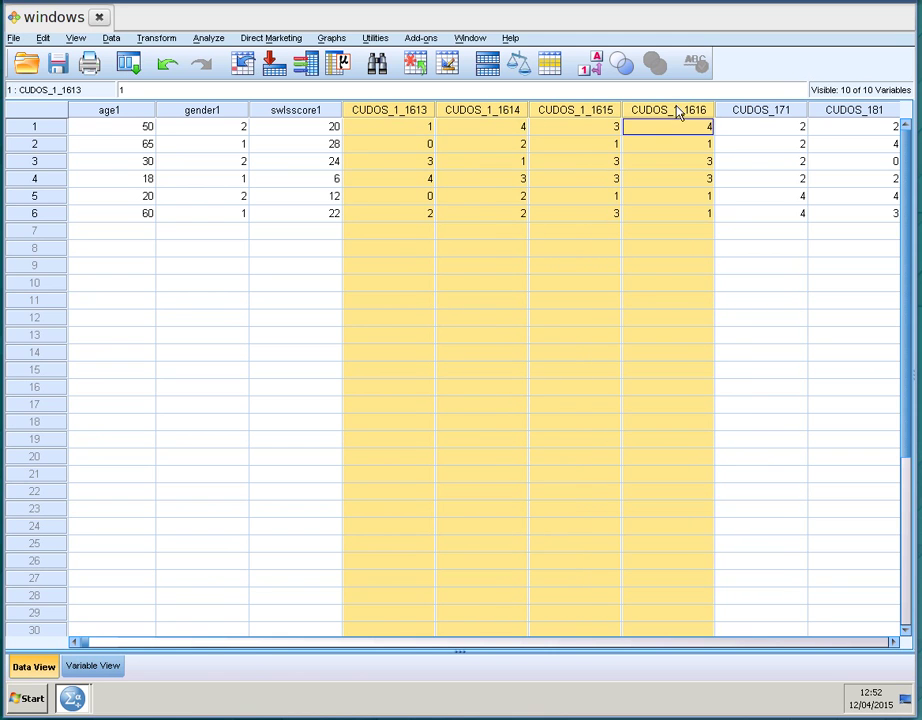
shift+click(738, 116)
shift+click(874, 114)
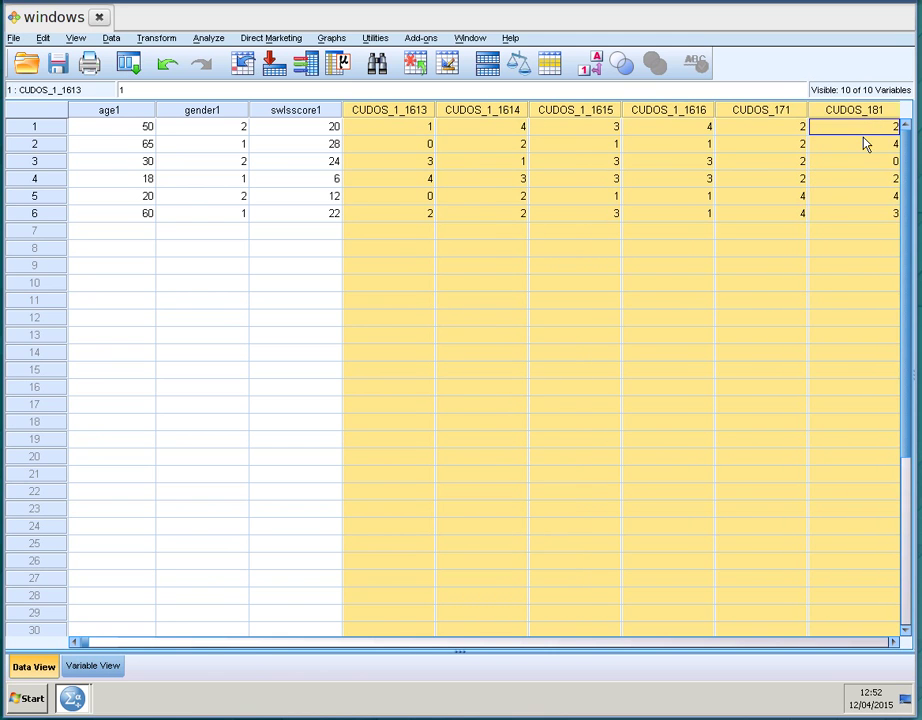
key(Delete)
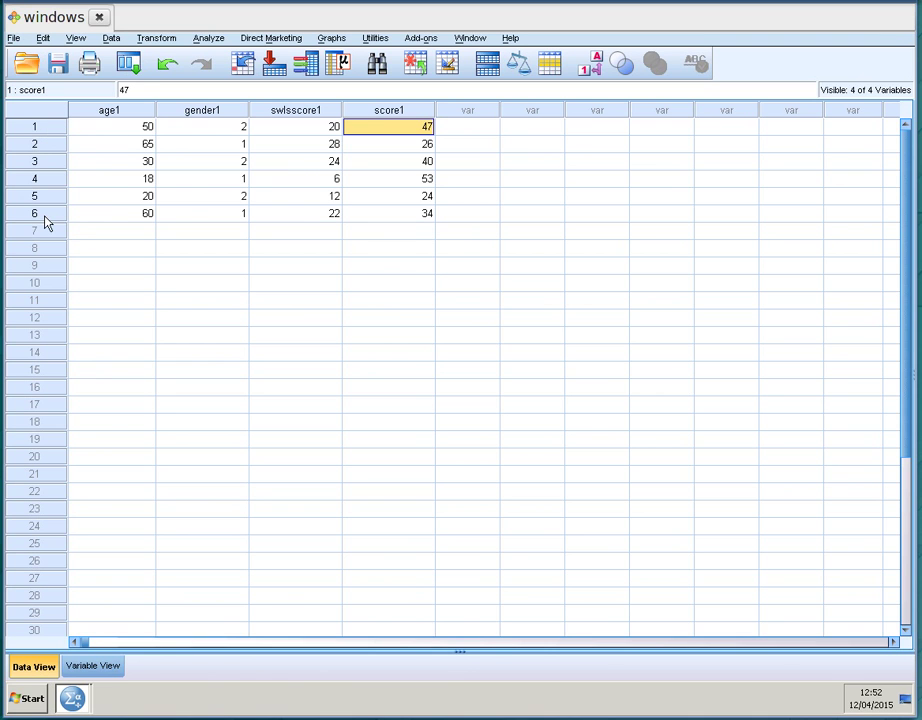
Review the remaining age1, gender1, swlsscore1 and score1 columns
click(123, 111)
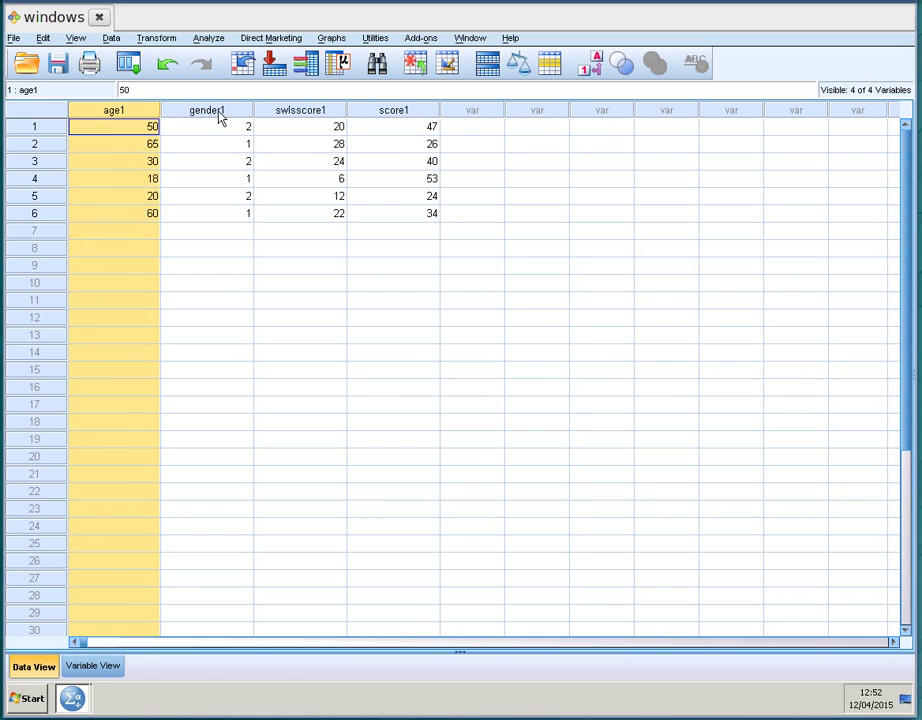
click(224, 114)
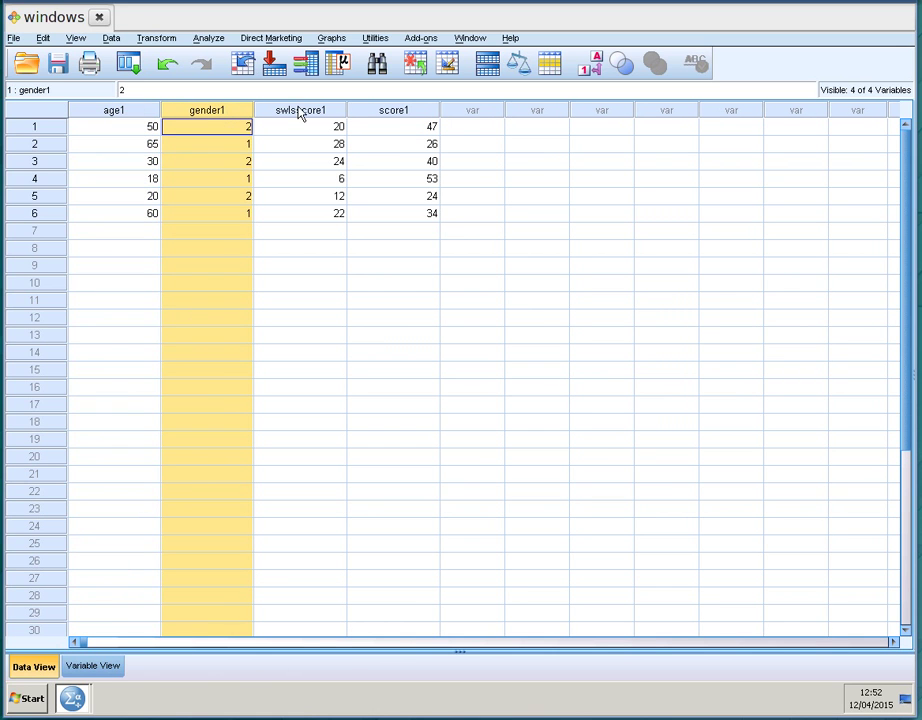
click(241, 149)
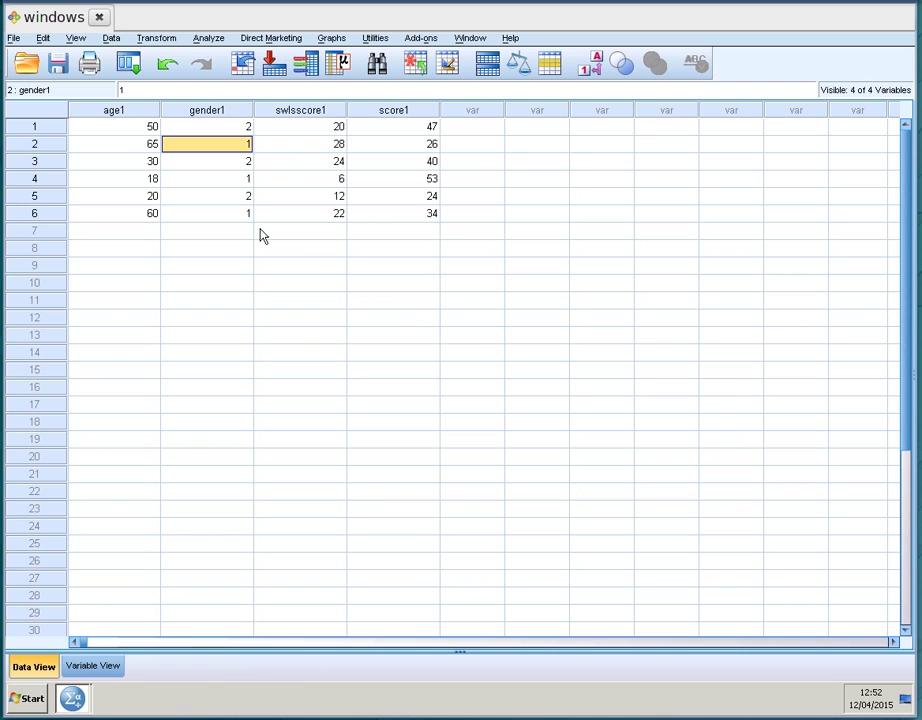
click(332, 110)
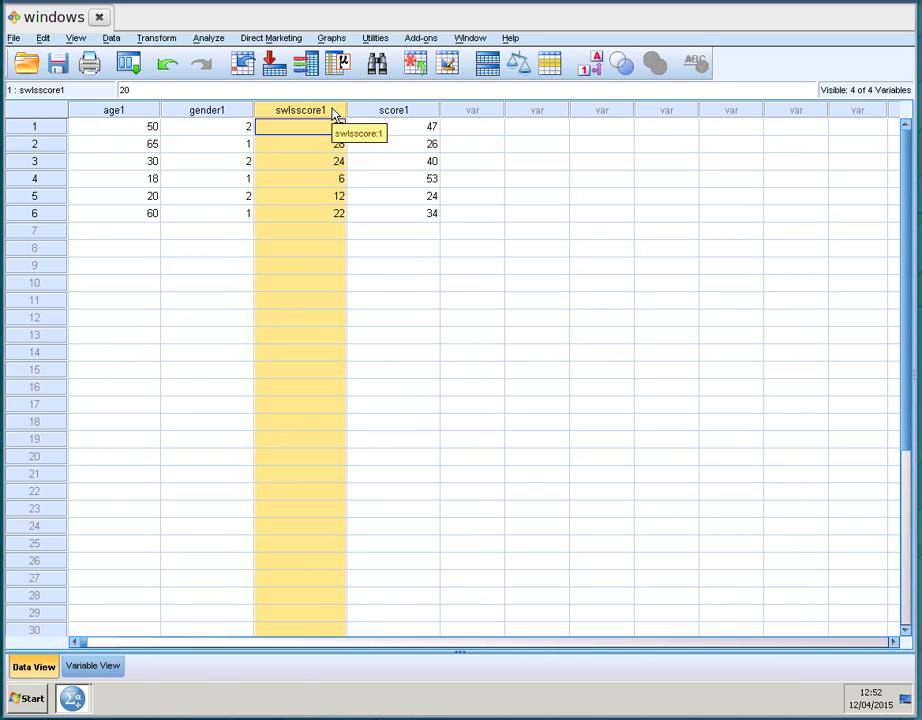
click(394, 110)
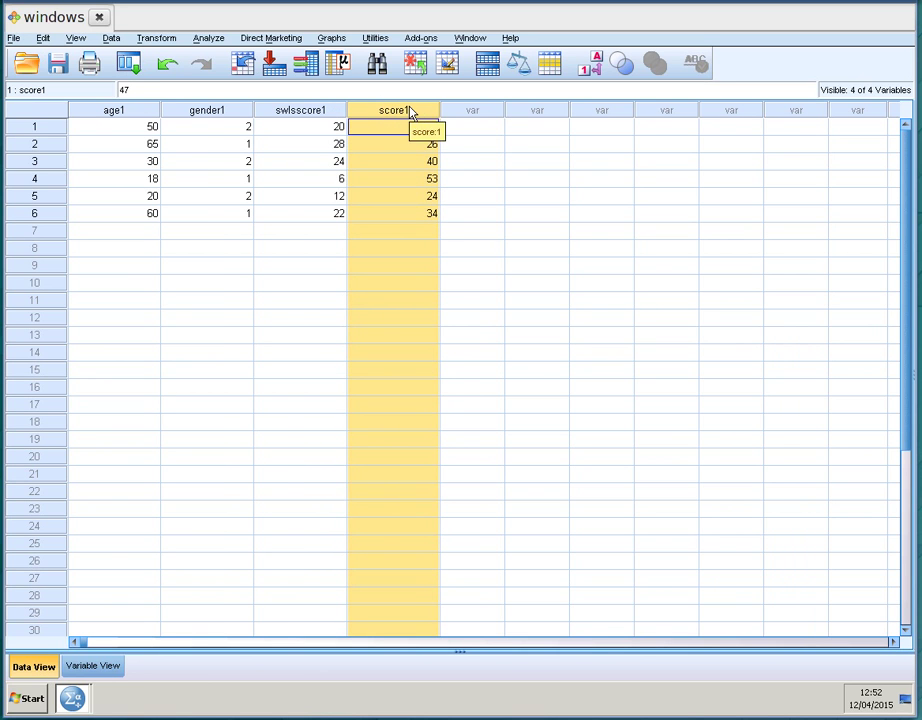
click(314, 110)
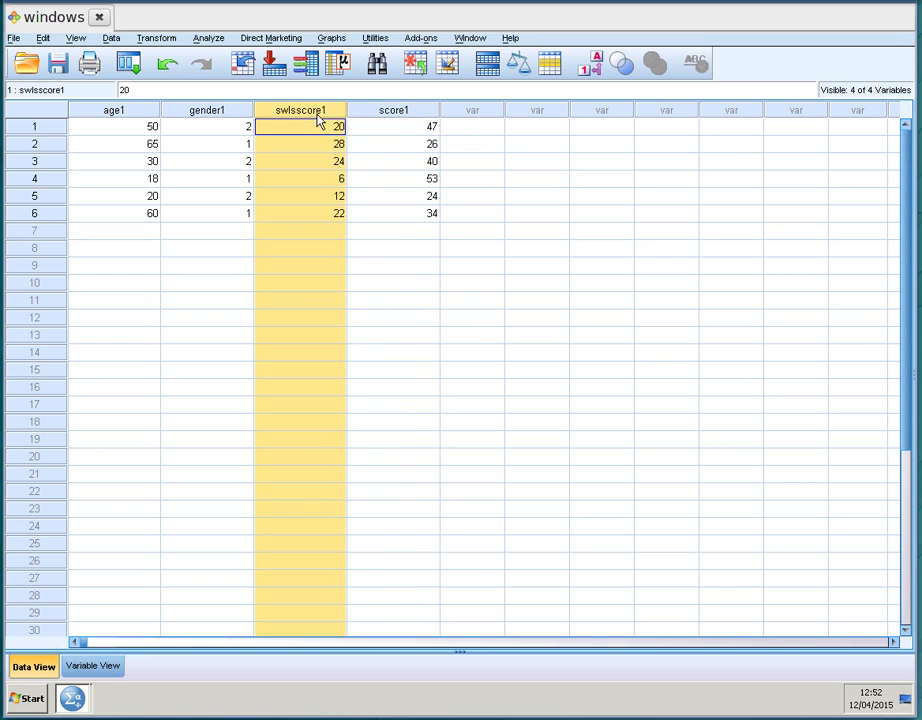
click(373, 111)
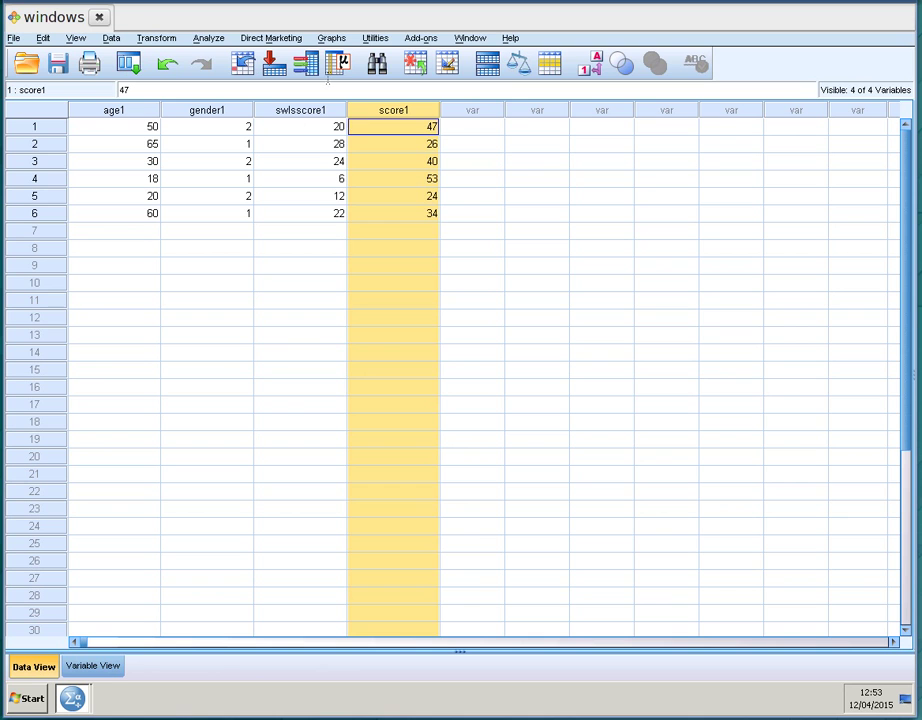
Define a Simple Scatter chart with swlsscore1 on the X axis
click(333, 39)
mouse_move(352, 140)
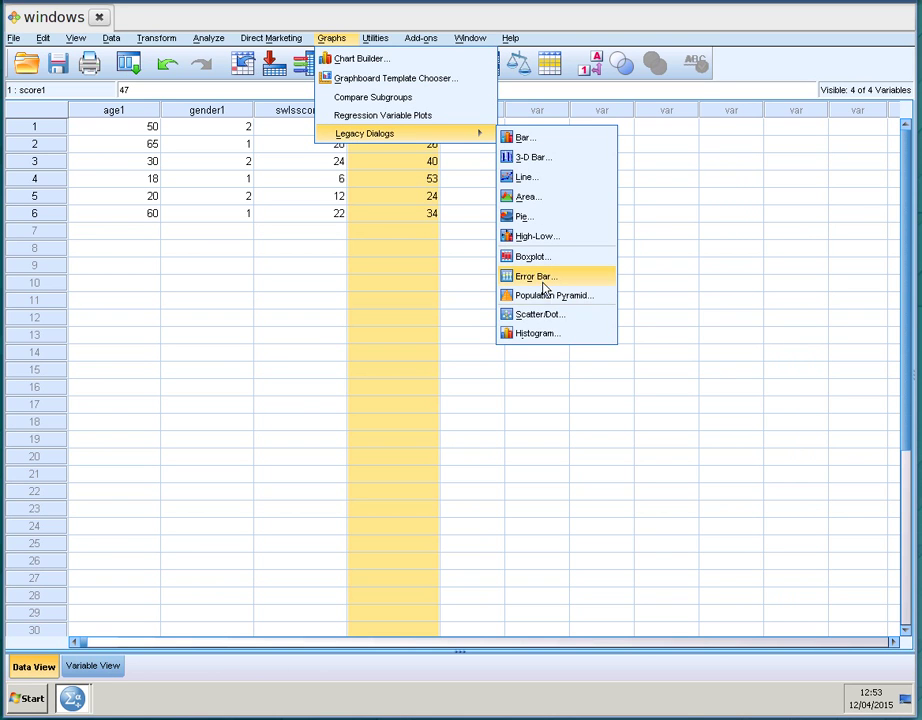
click(550, 318)
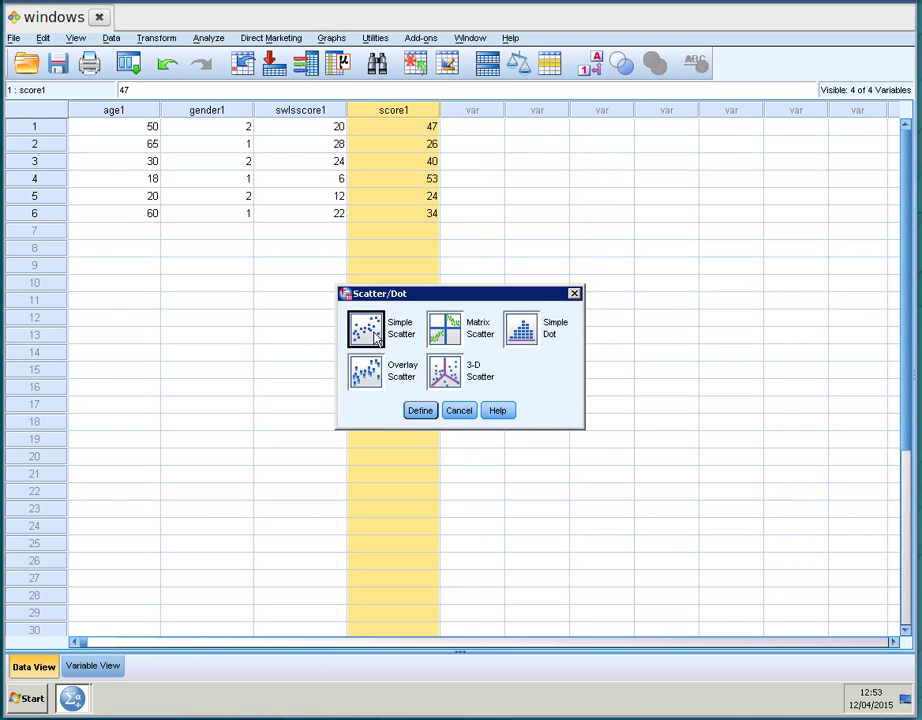
click(420, 411)
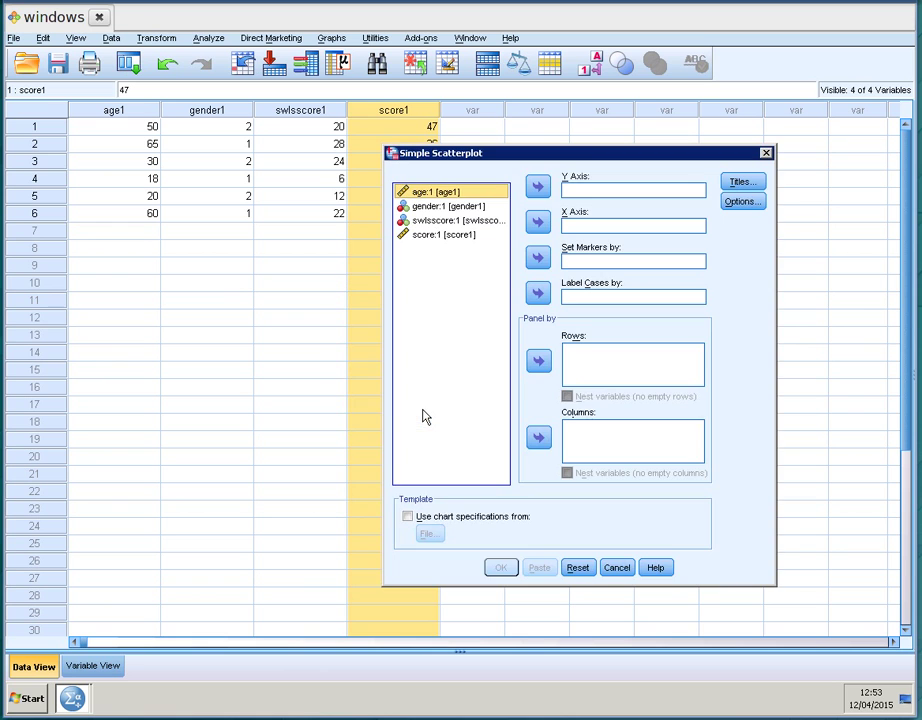
click(451, 222)
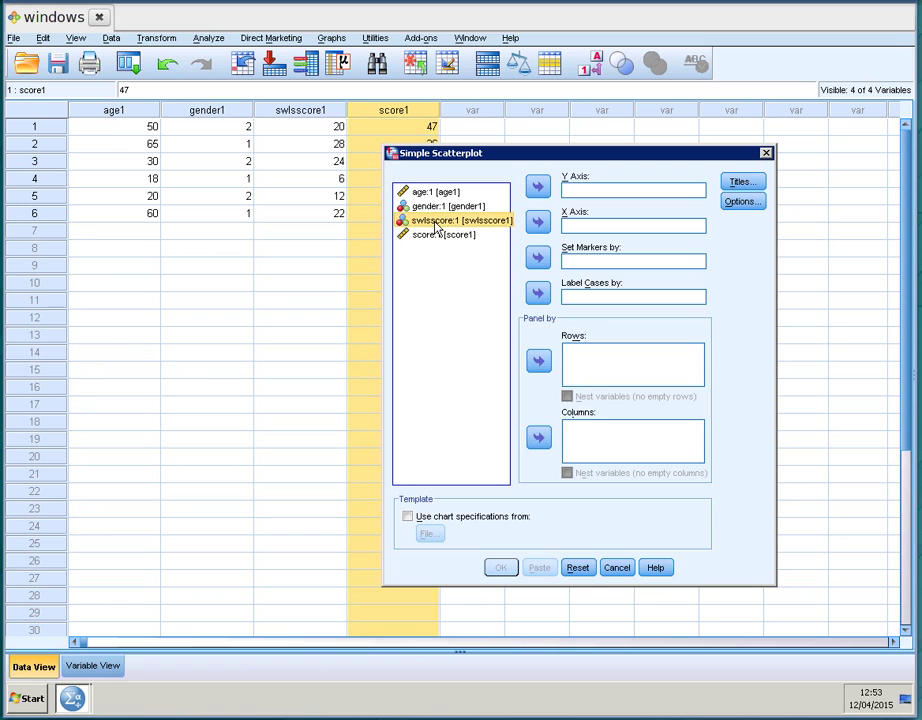
drag(437, 230, 609, 230)
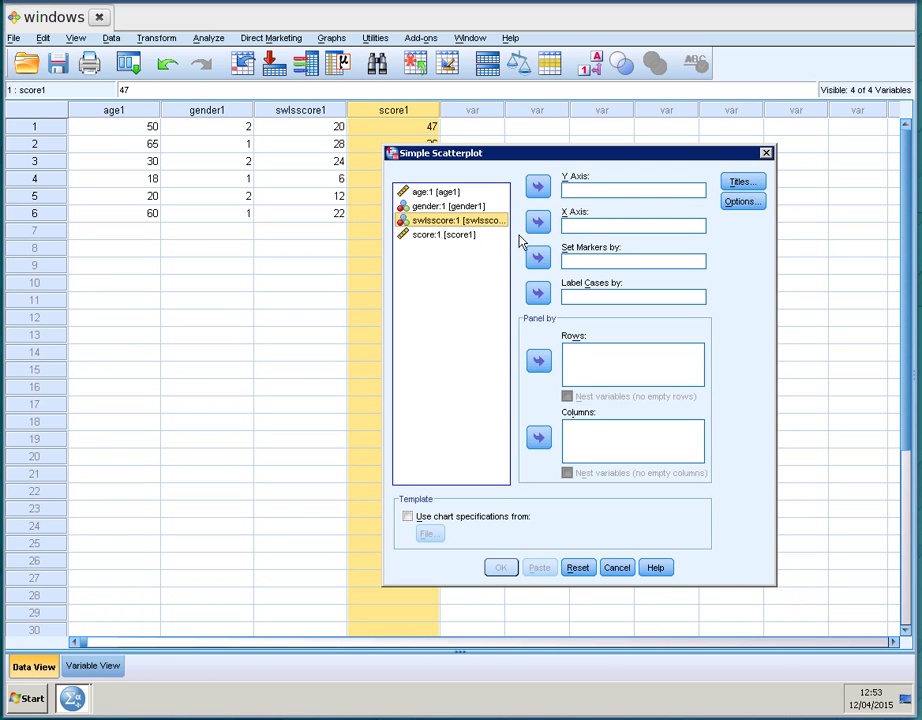
drag(406, 230, 595, 227)
Put score1 on the Y axis and generate the scatterplot
click(428, 223)
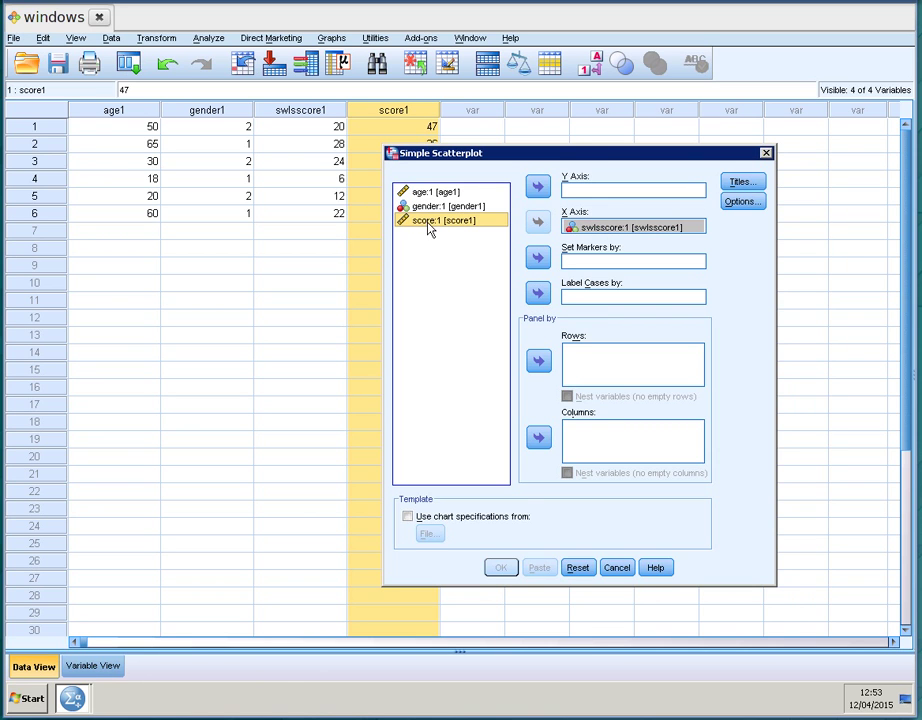
drag(410, 228, 598, 189)
drag(400, 224, 575, 190)
drag(471, 226, 578, 193)
click(538, 186)
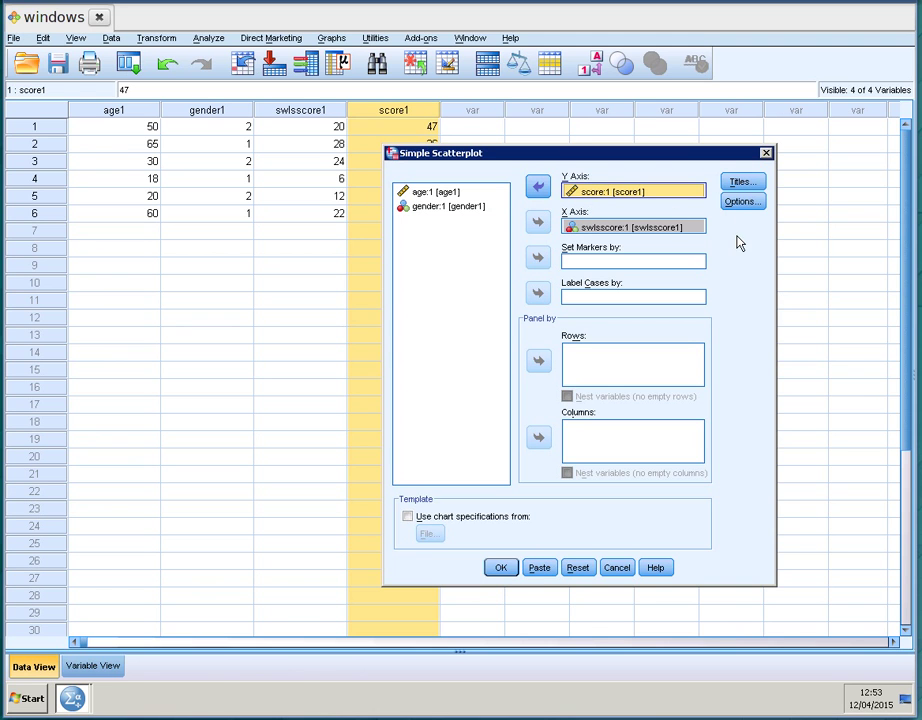
click(505, 569)
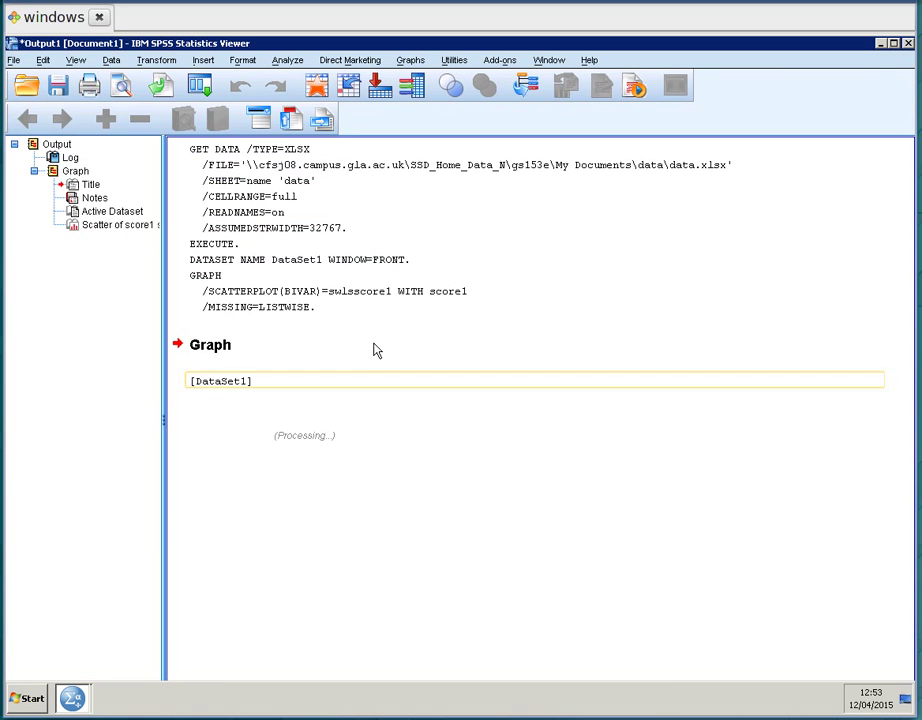
scroll(700, 360, down, 3)
Close the Output Viewer with the scatterplot and choose No at the save prompt
click(589, 278)
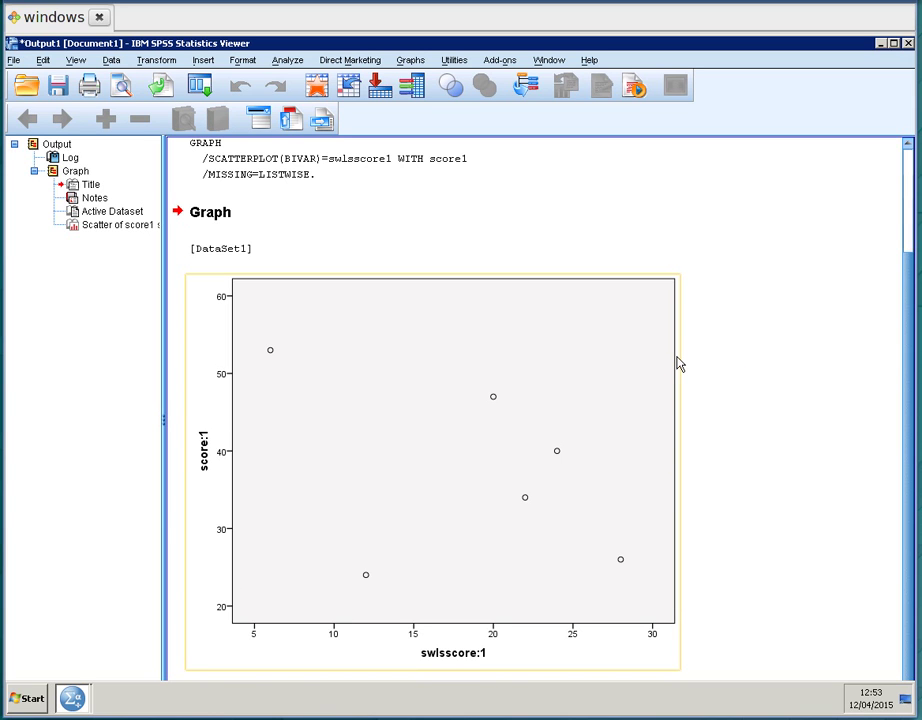
click(757, 290)
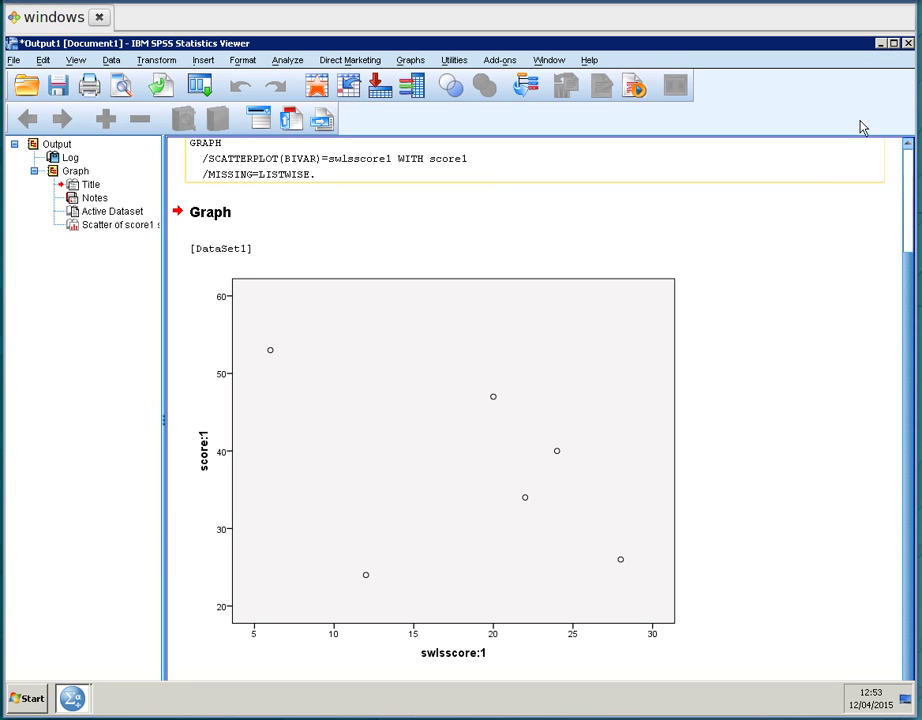
click(907, 43)
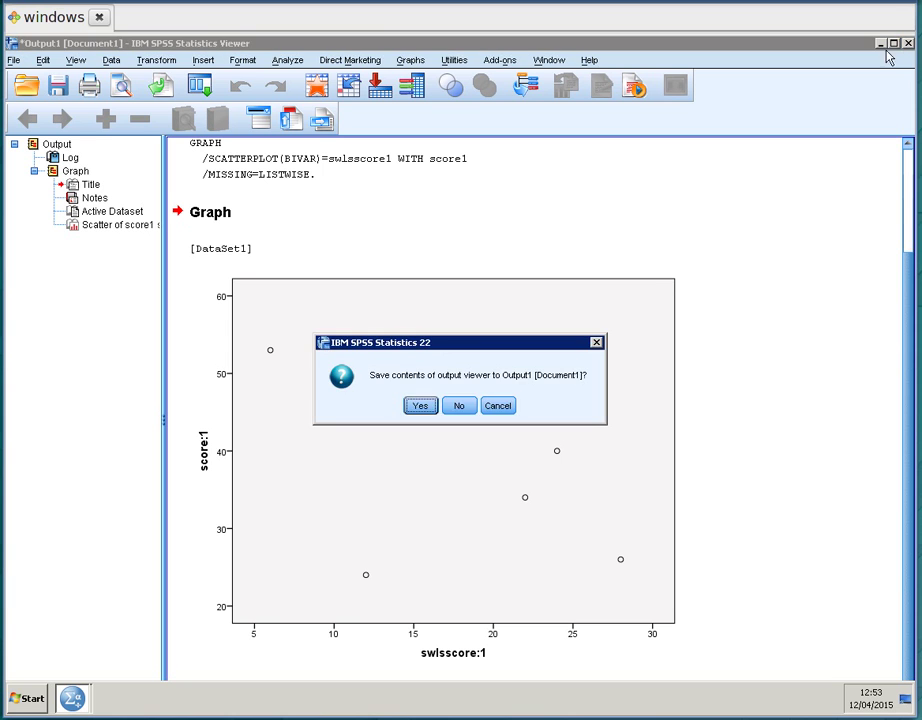
click(458, 406)
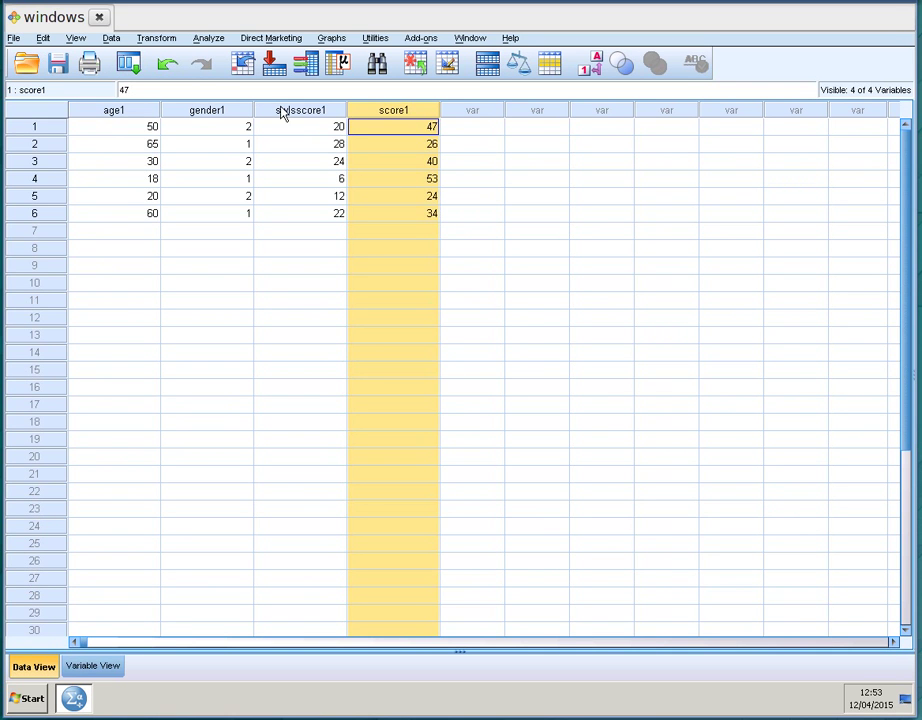
Run a Bivariate Pearson correlation of swlsscore1 and score1, giving r = -.424
click(296, 112)
click(381, 112)
click(157, 40)
click(212, 42)
click(212, 40)
mouse_move(270, 180)
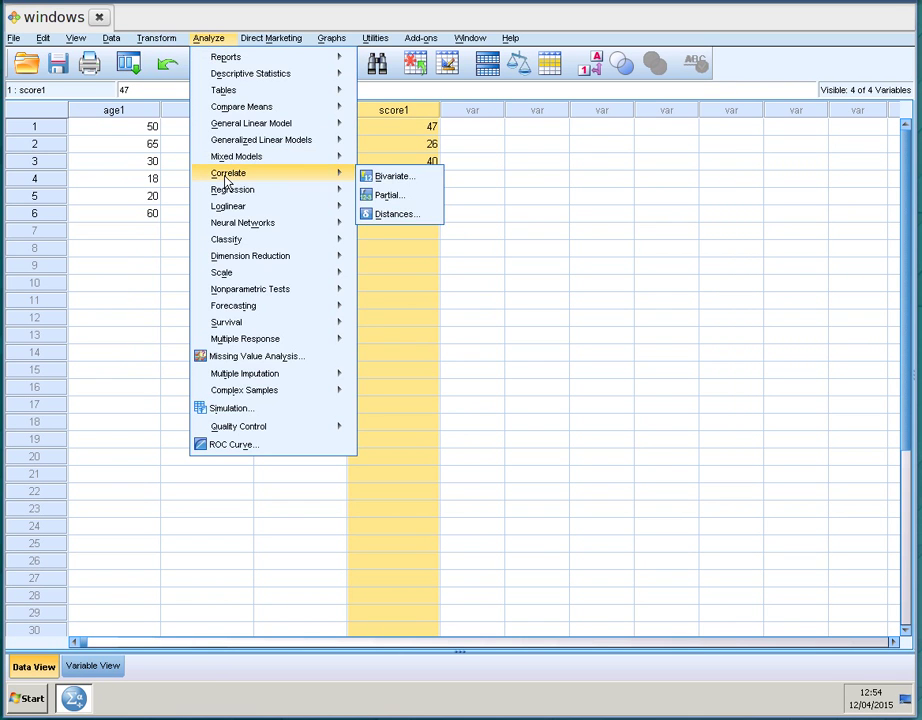
click(400, 180)
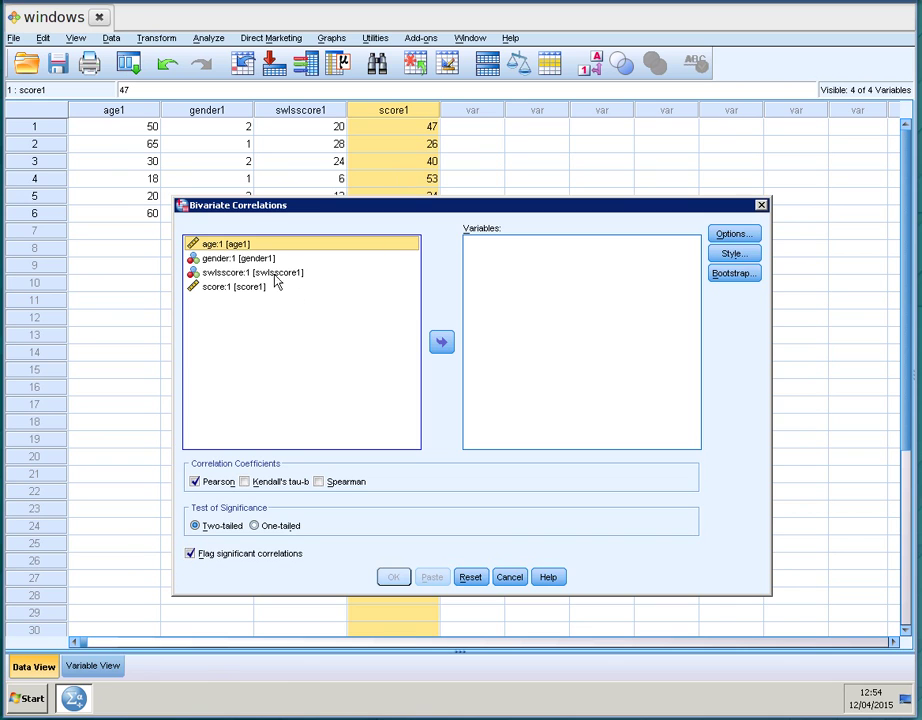
click(252, 273)
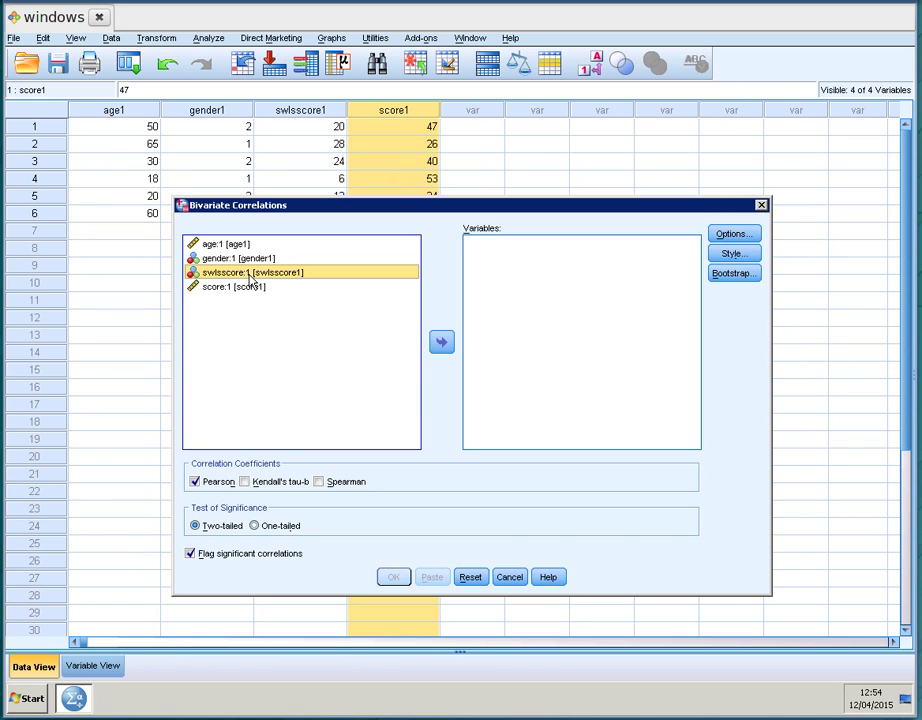
click(440, 342)
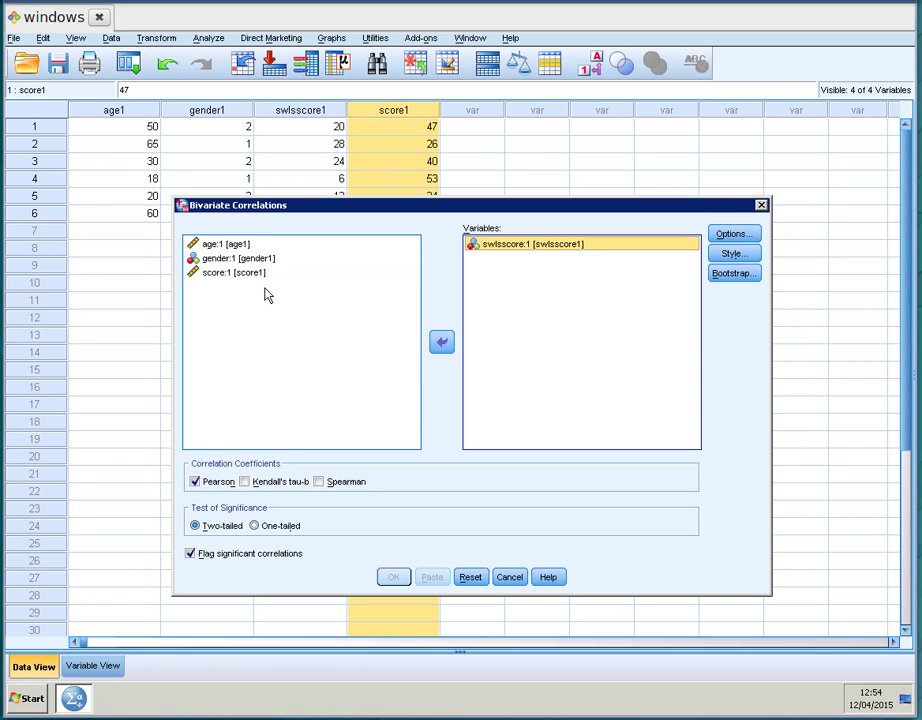
click(255, 274)
click(442, 343)
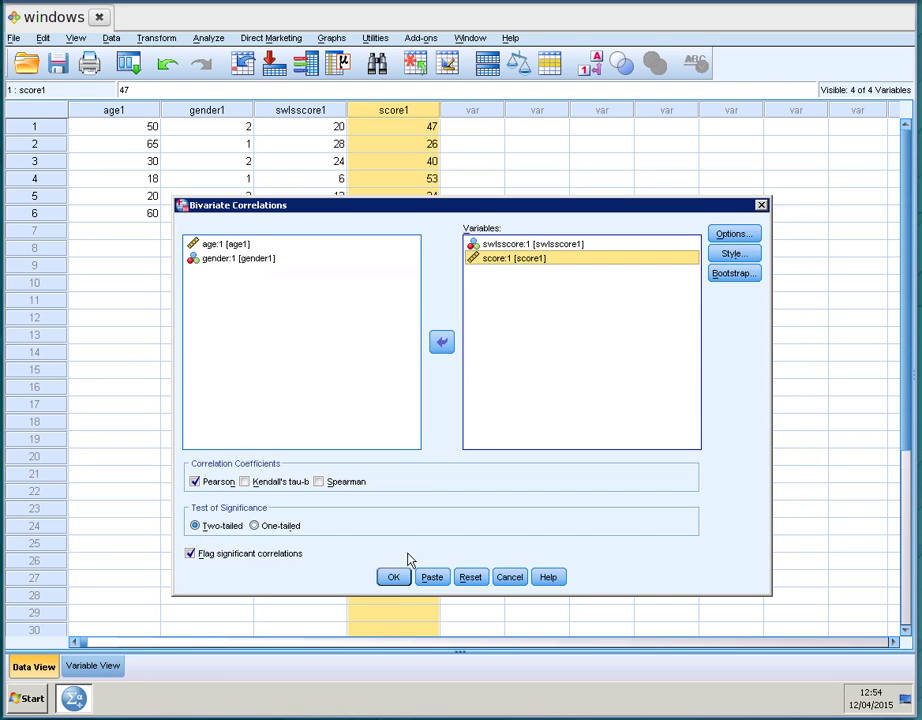
click(393, 578)
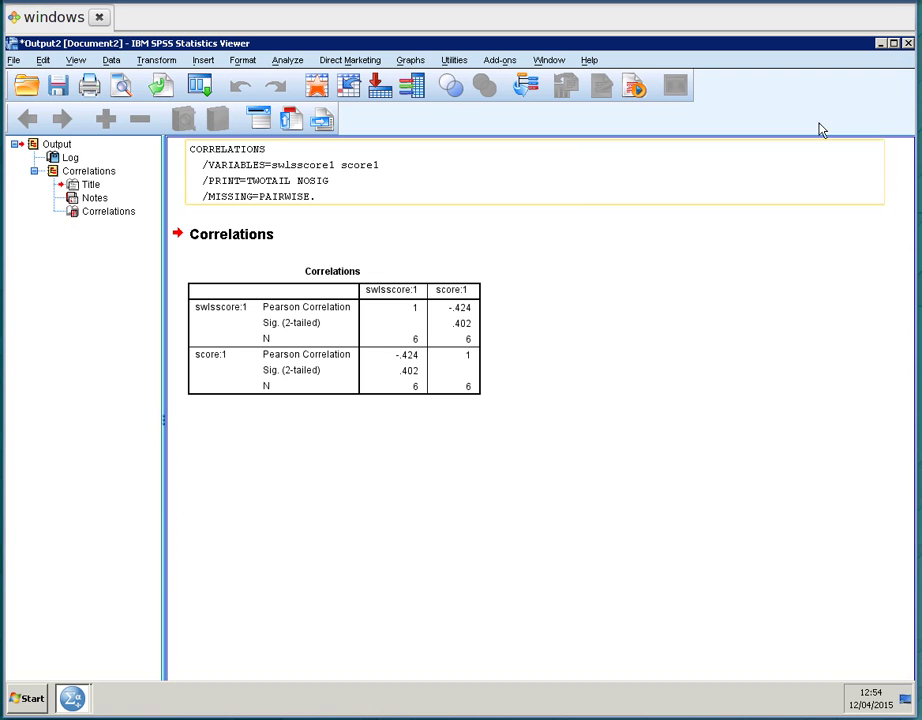
Close the Output Viewer with the correlation table and choose No at the save prompt
click(911, 47)
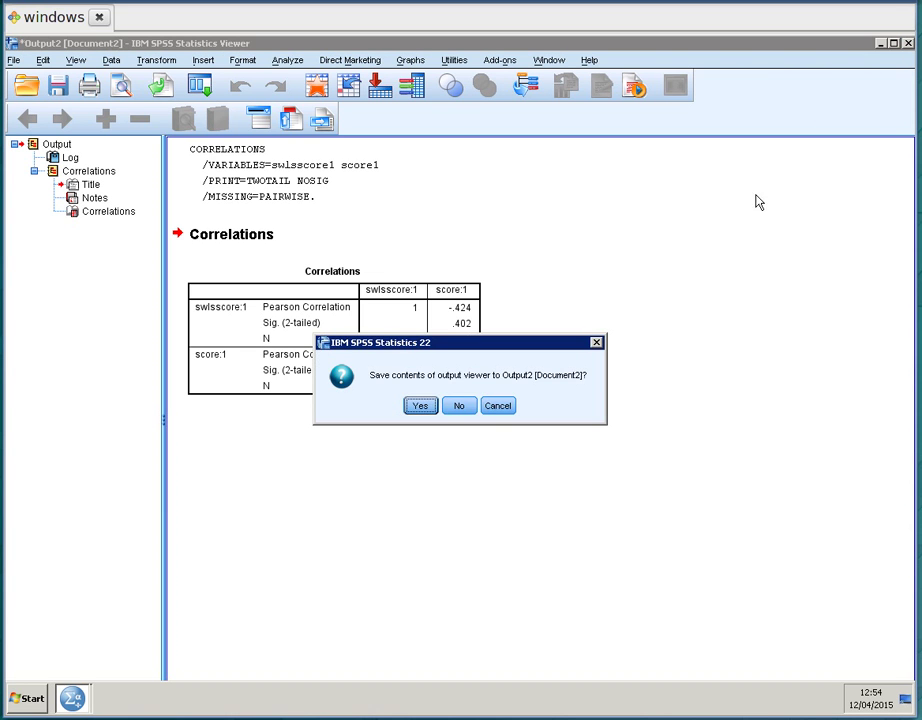
click(467, 403)
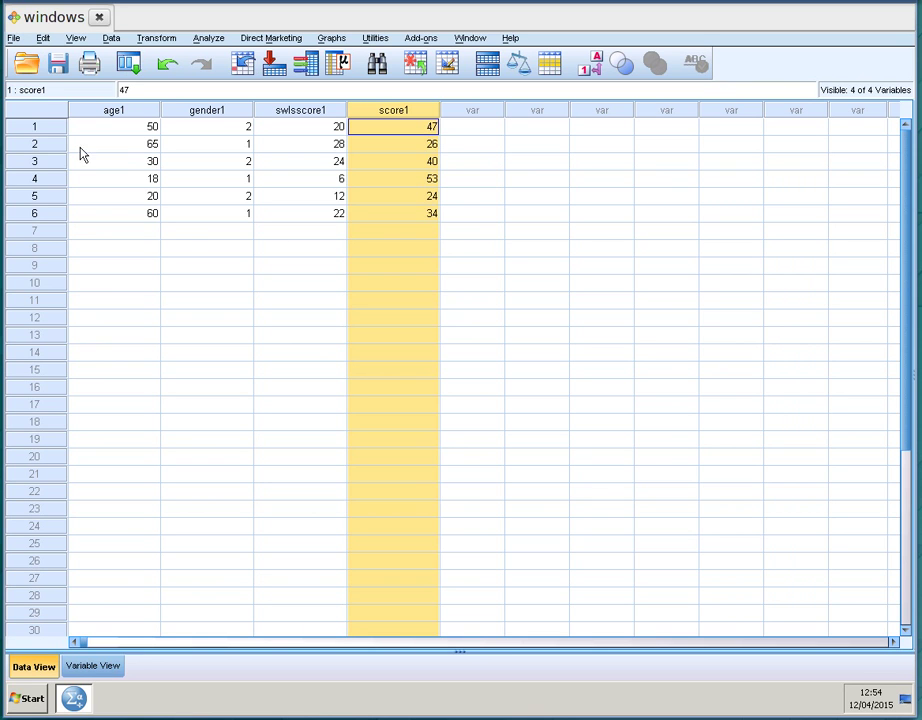
click(44, 131)
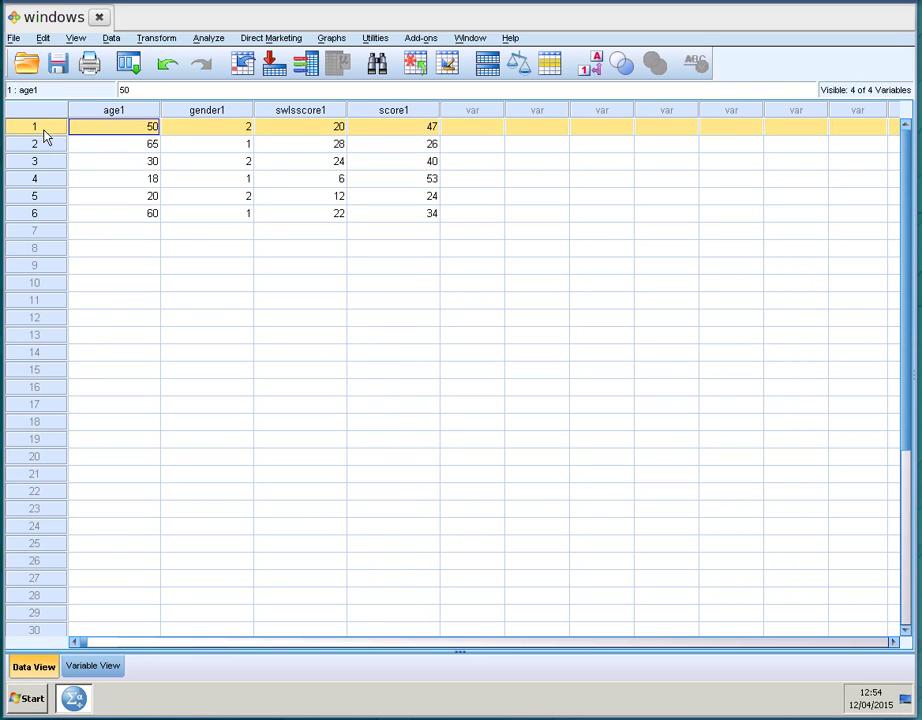
click(318, 112)
click(412, 115)
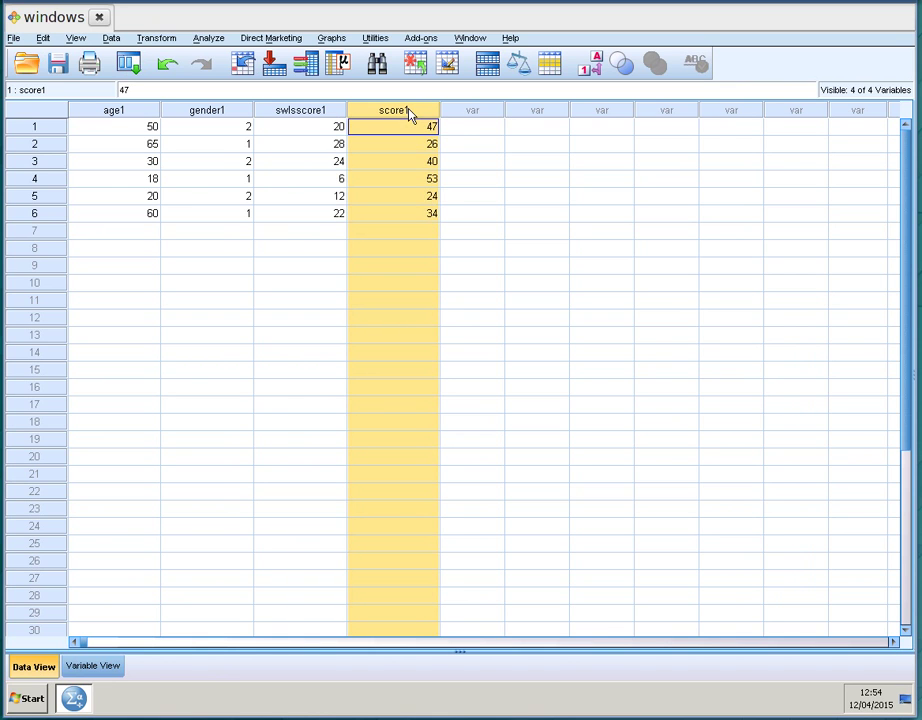
click(305, 115)
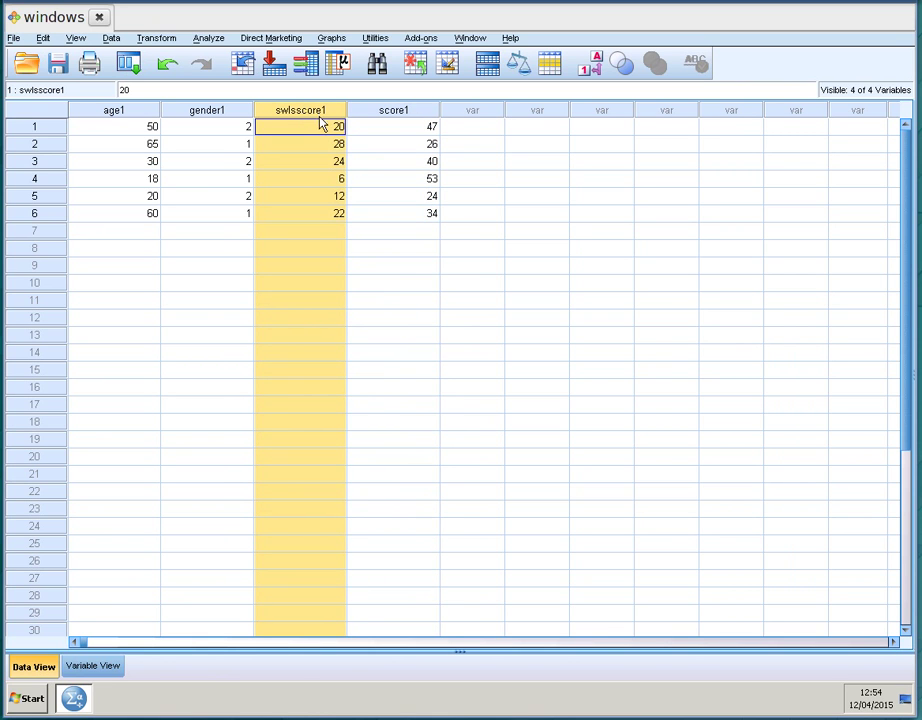